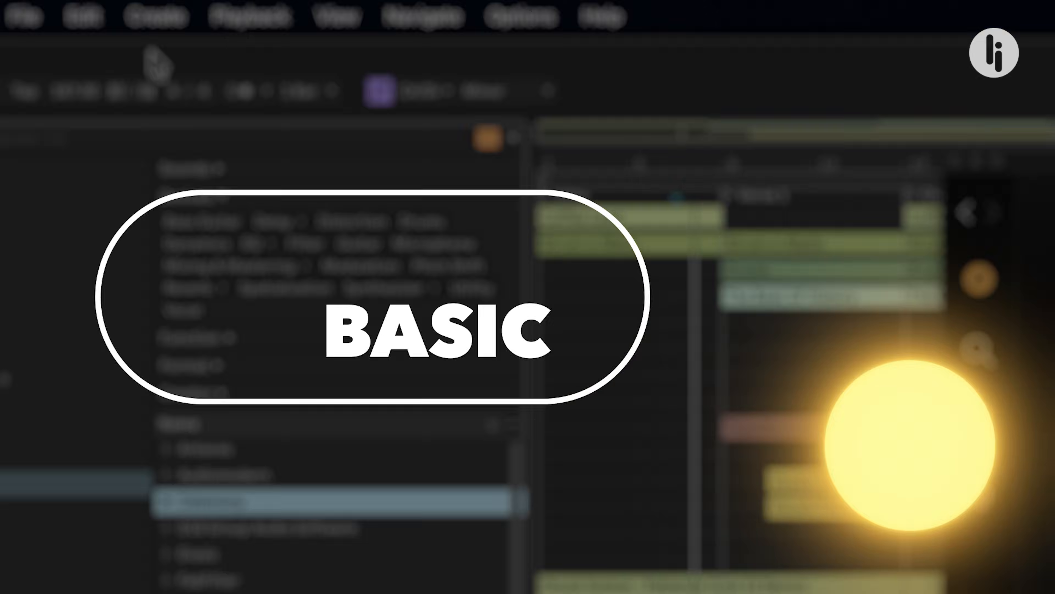
- Create a MIDI track and load Celemony's Tonalic Instrument plug-in onto it
{"action": "left_click", "coordinate": [152, 19]}
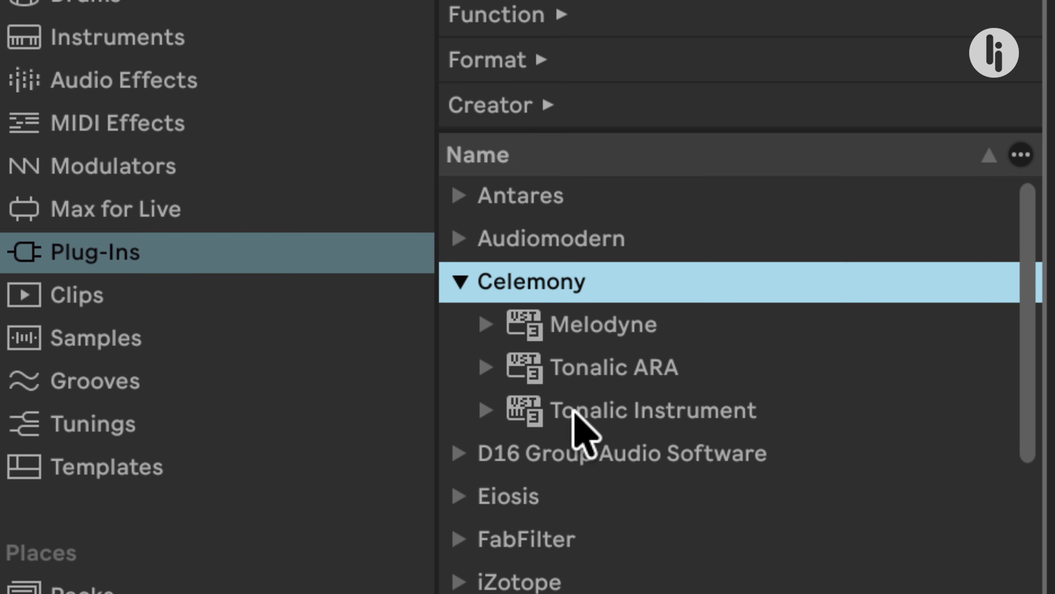
{"action": "left_click_drag", "start_coordinate": [577, 424], "coordinate": [927, 399]}
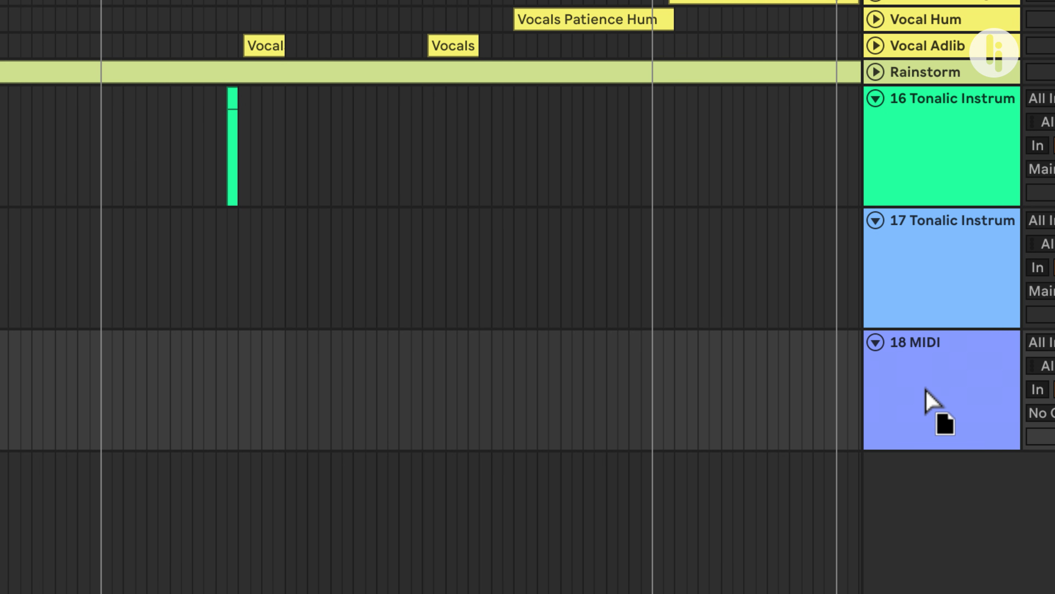
{"action": "left_click_drag", "start_coordinate": [925, 390], "coordinate": [926, 393]}
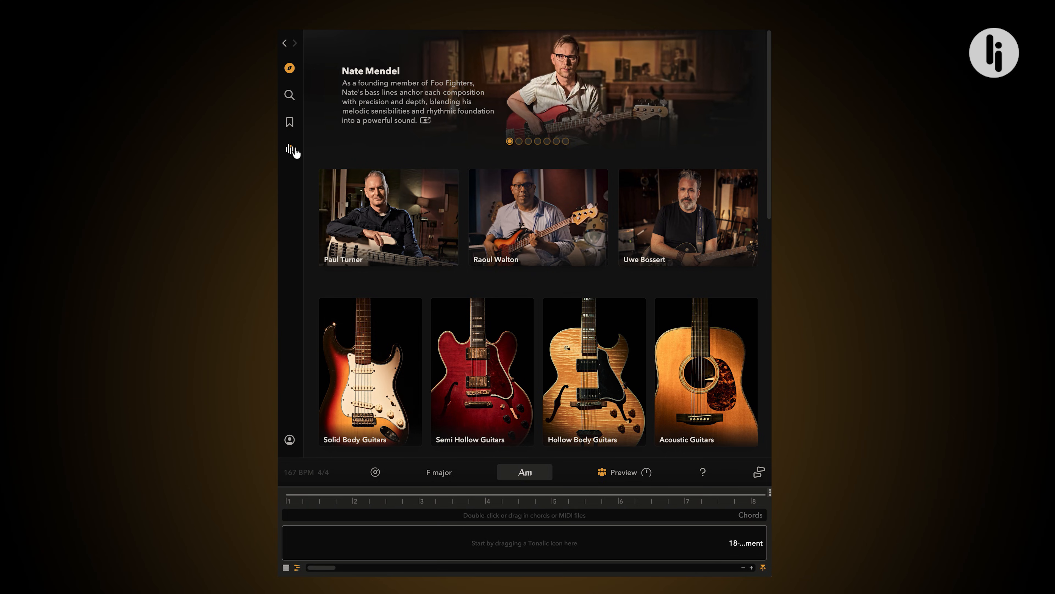
- Open the plug-in's Tonalic detail view and switch between the Tonalic instances on tracks 17 and 16
{"action": "left_click", "coordinate": [290, 150]}
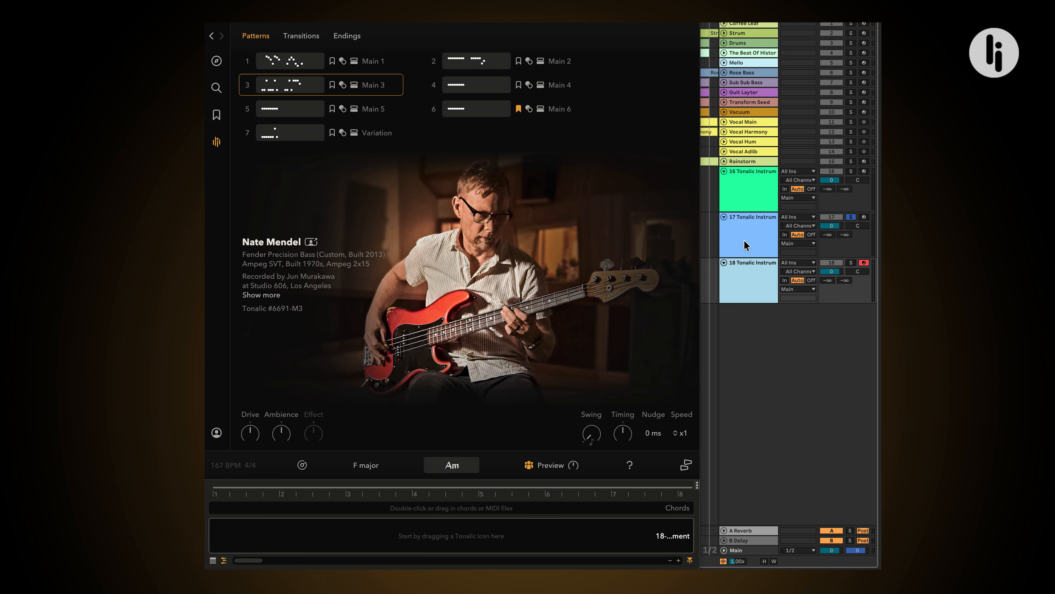
{"action": "left_click", "coordinate": [745, 245]}
{"action": "left_click", "coordinate": [749, 202]}
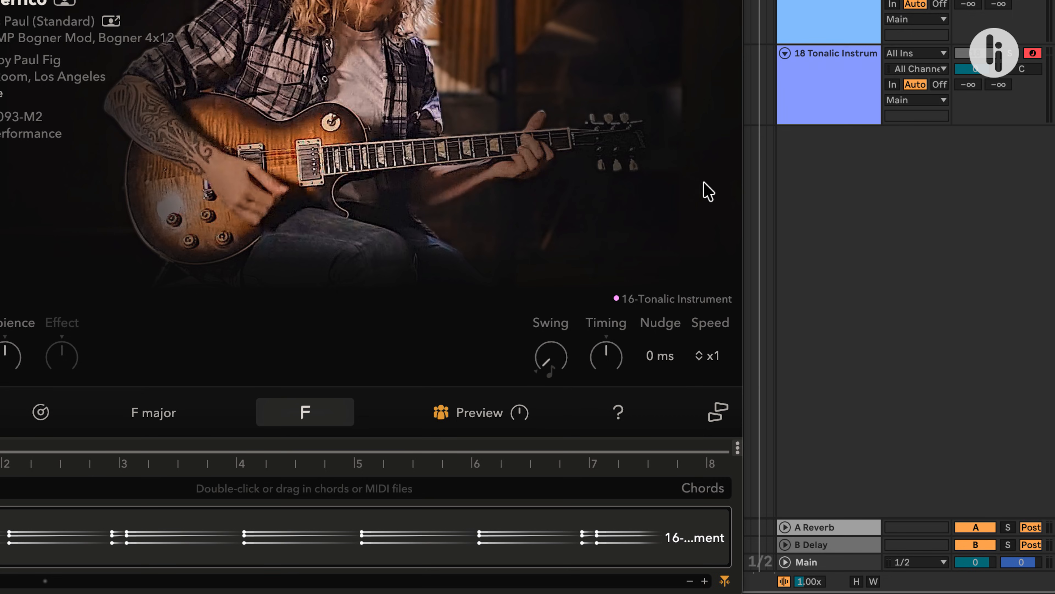
- Insert another MIDI track in the arrangement and place the Tonalic Instrument plug-in on that track
{"action": "right_click", "coordinate": [798, 178]}
{"action": "left_click", "coordinate": [811, 200]}
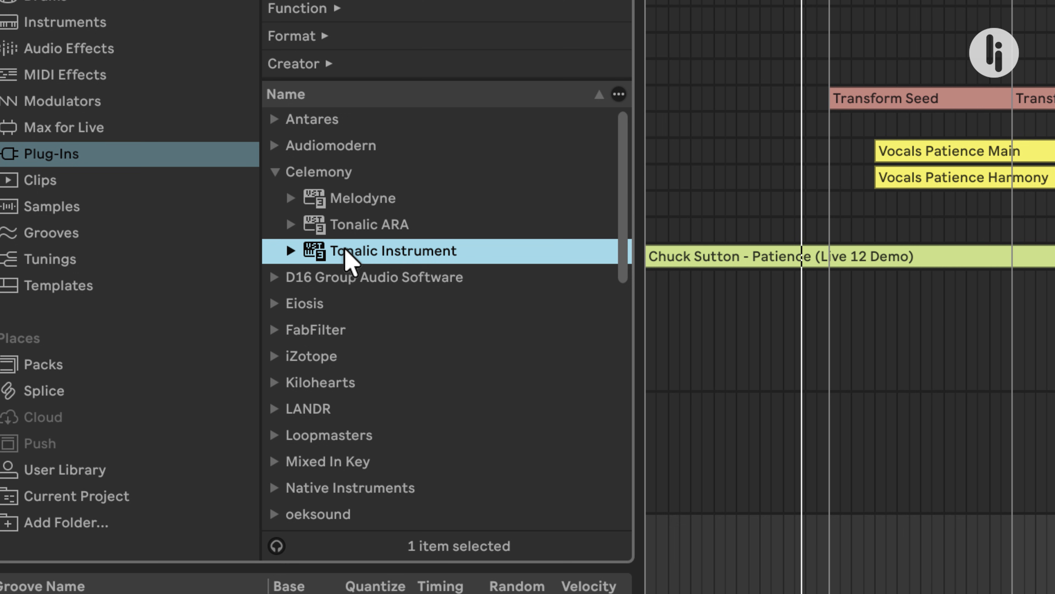
{"action": "left_click_drag", "start_coordinate": [345, 247], "coordinate": [812, 166]}
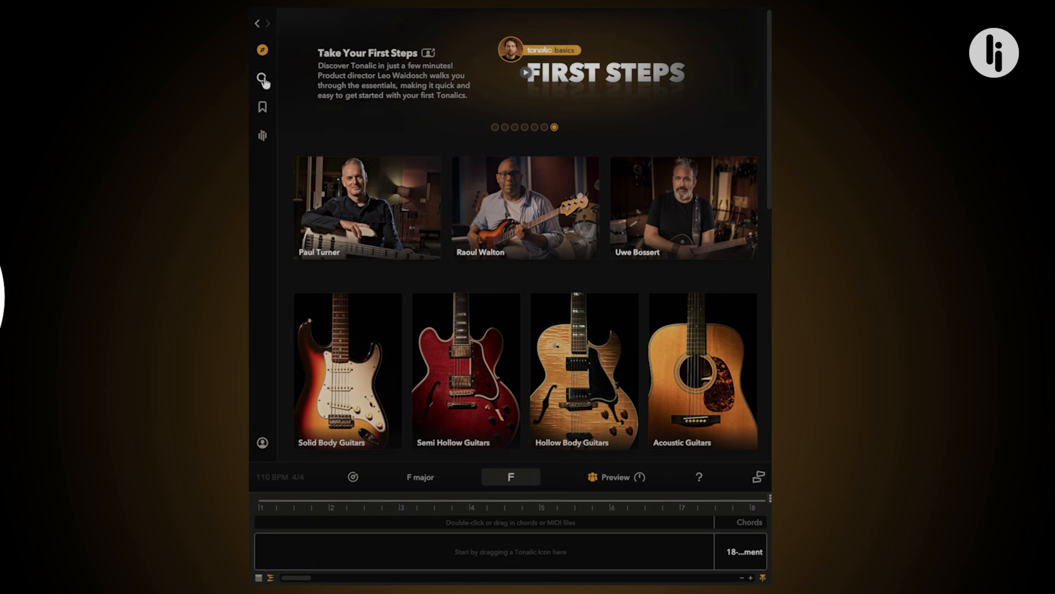
- Open the Tonalic search list and turn off Example Context in the preview settings
{"action": "left_click", "coordinate": [261, 78]}
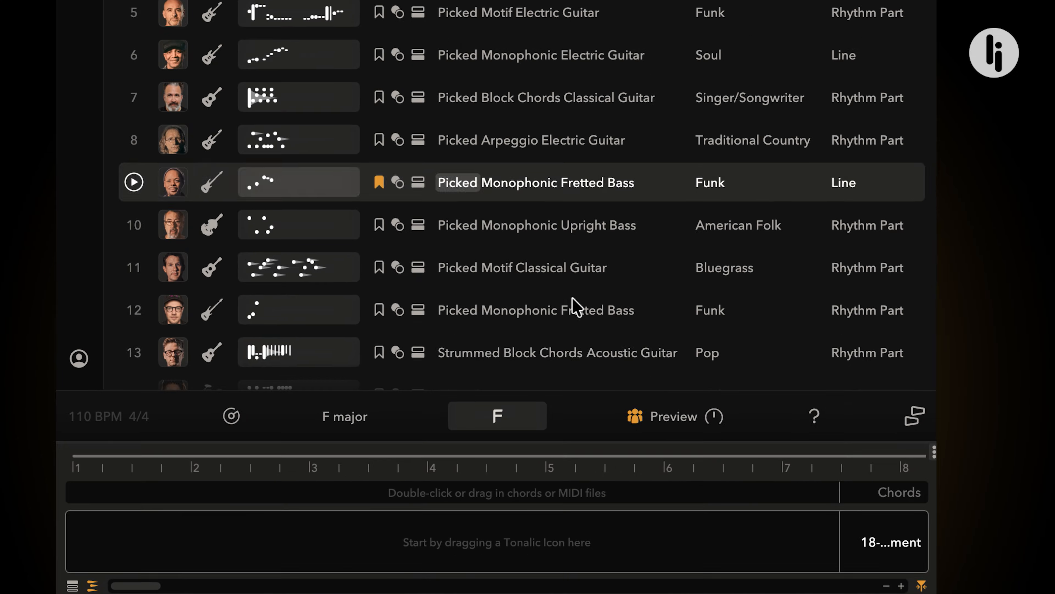
{"action": "left_click", "coordinate": [675, 415]}
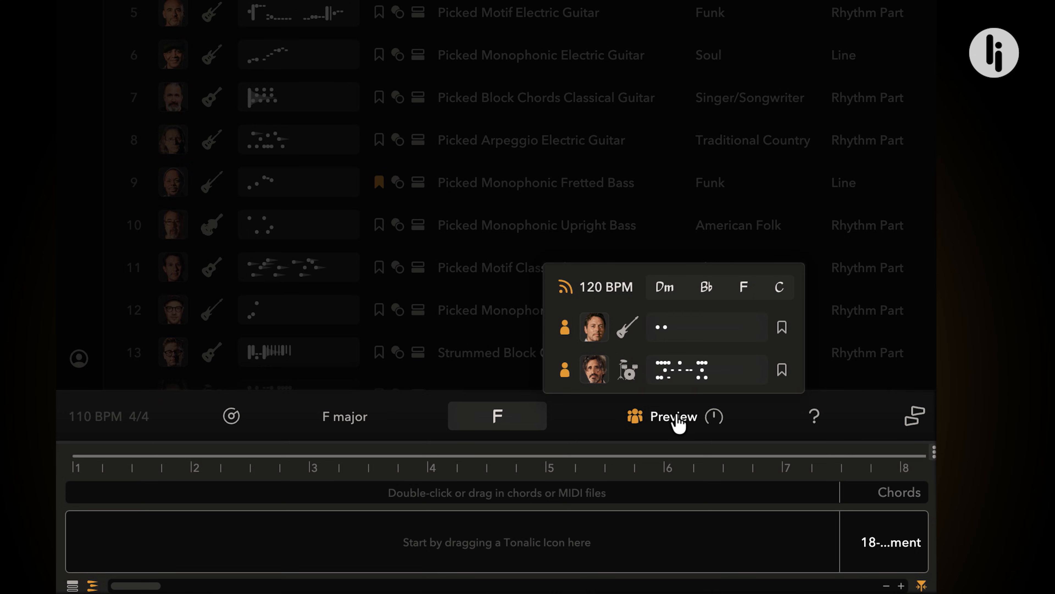
{"action": "left_click", "coordinate": [566, 289]}
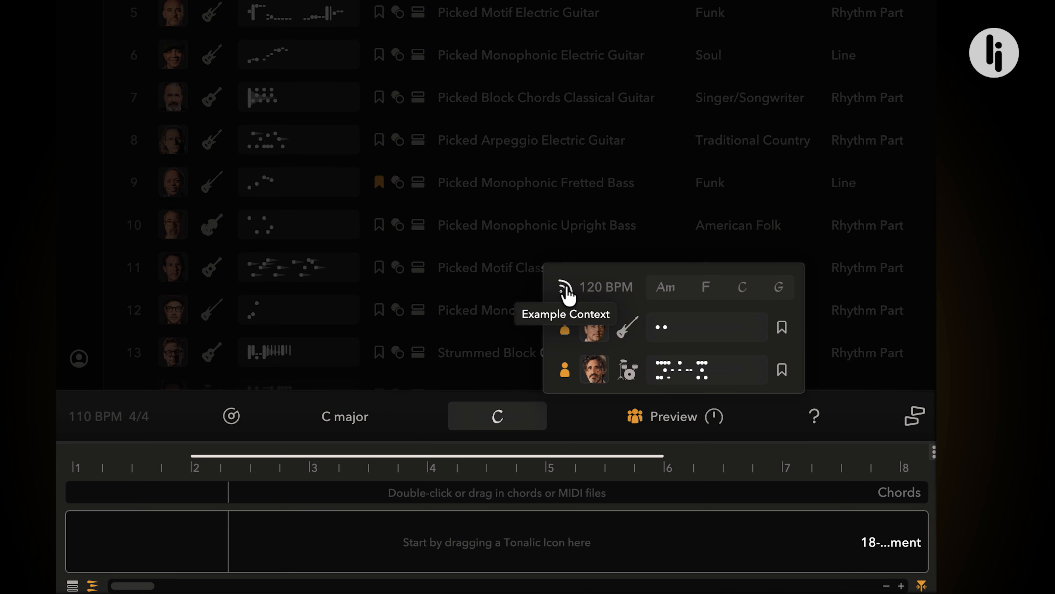
- Enter the chords G, G and Em on the chord track at bars 2, 3 and 4
{"action": "double_click", "coordinate": [202, 493]}
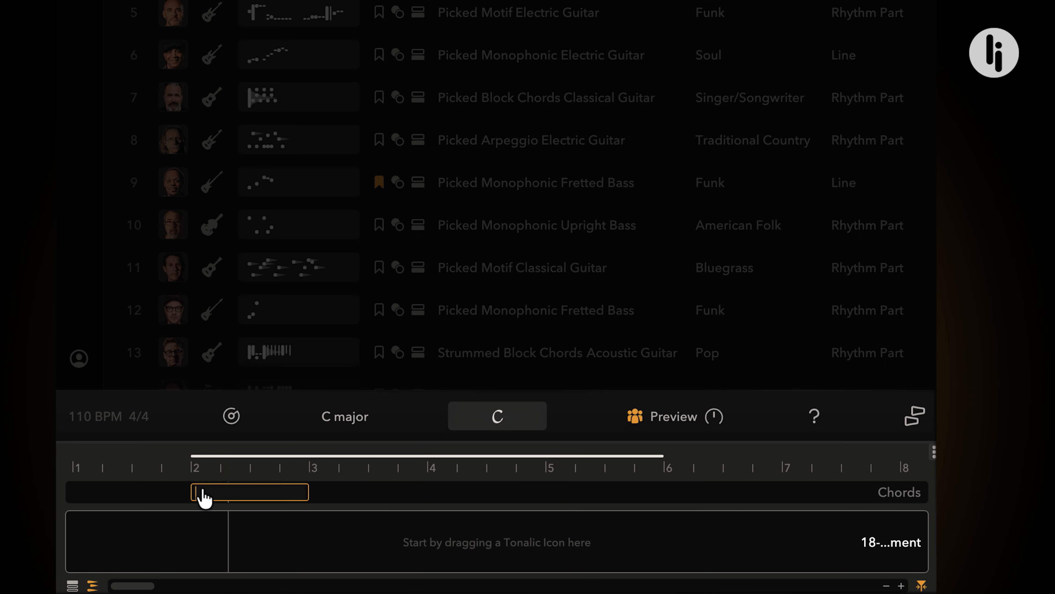
{"action": "type", "text": "G"}
{"action": "key", "text": "Tab"}
{"action": "type", "text": "G"}
{"action": "key", "text": "Tab"}
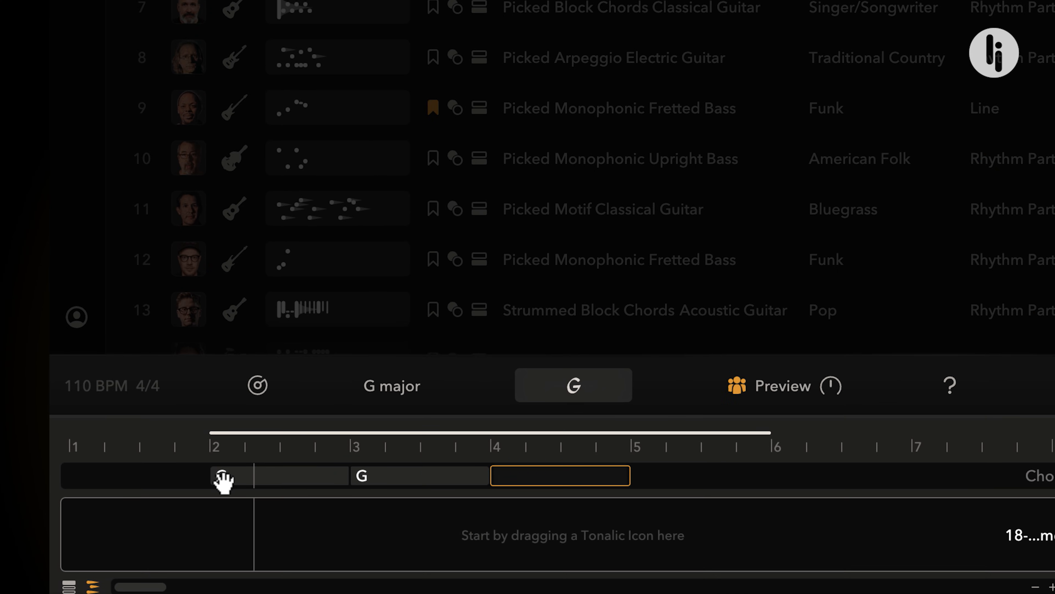
{"action": "type", "text": "E-"}
{"action": "key", "text": "Tab"}
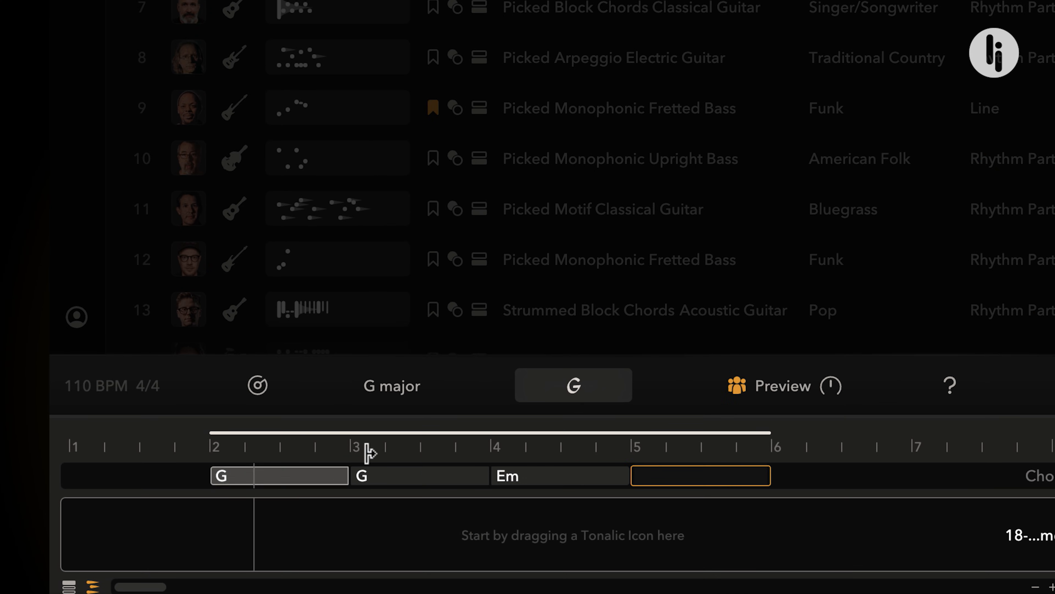
- Add a D chord at bar 5 and a G chord at bar 6 from the suggested chord grid
{"action": "left_click", "coordinate": [559, 397]}
{"action": "left_click_drag", "start_coordinate": [646, 381], "coordinate": [637, 478]}
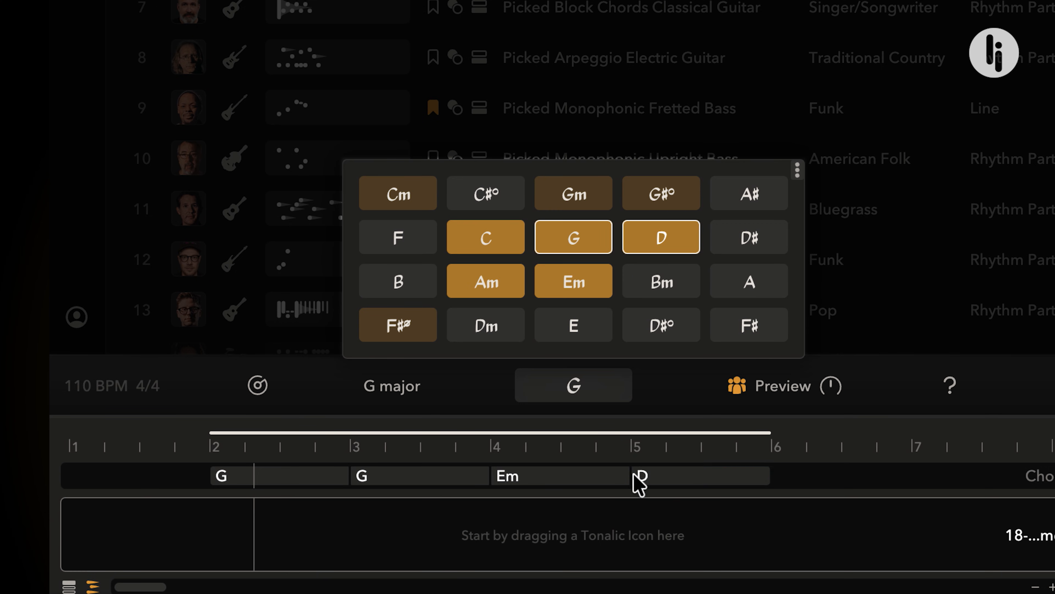
{"action": "left_click_drag", "start_coordinate": [692, 428], "coordinate": [780, 488]}
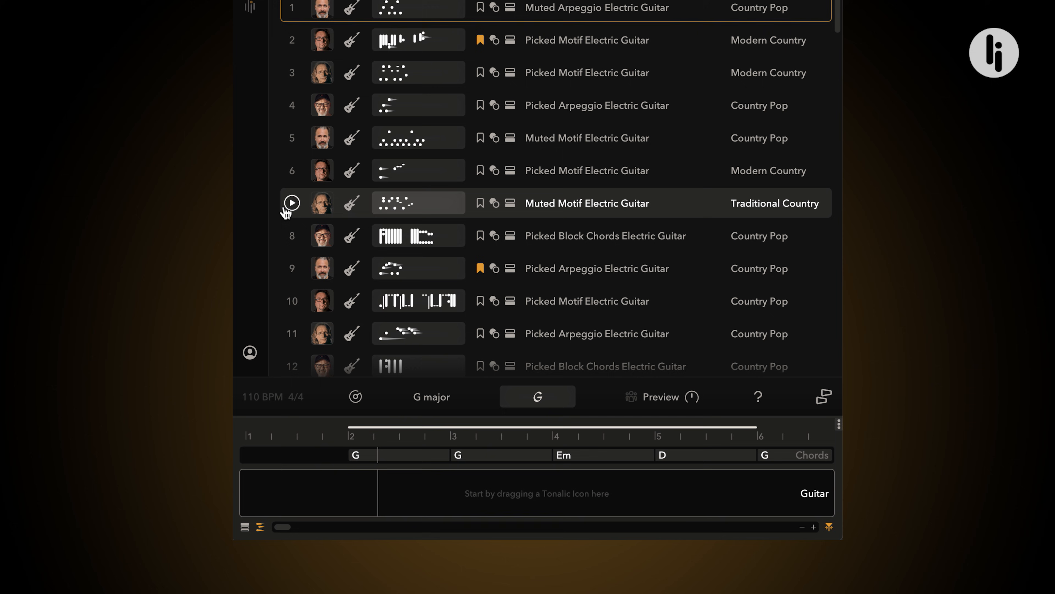
- Audition the Muted Motif, Picked Block Chords and Picked Arpeggio Electric Guitar patterns in rows 7 to 9
{"action": "left_click", "coordinate": [290, 204]}
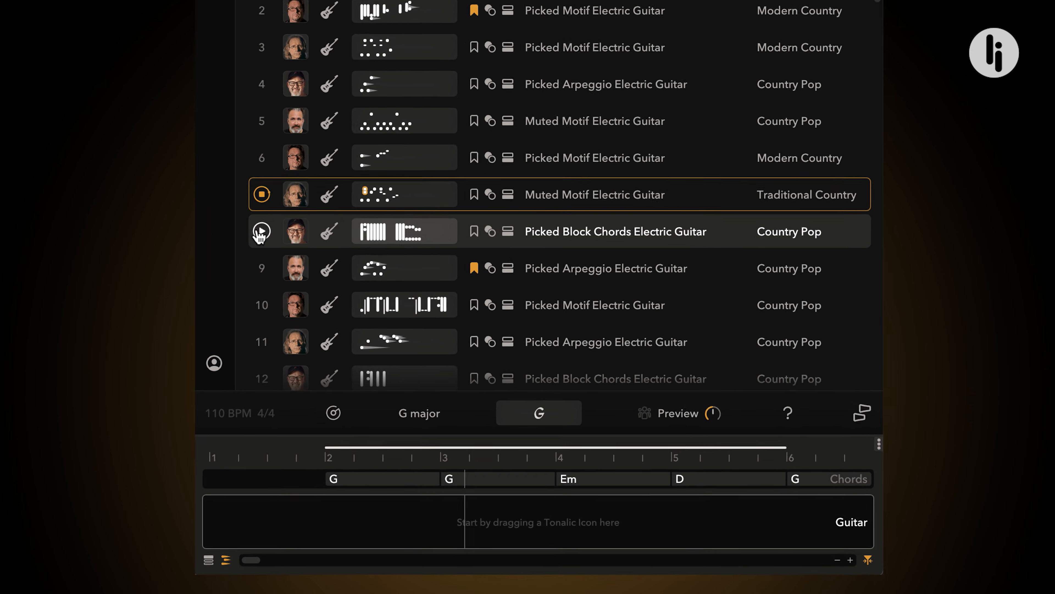
{"action": "left_click", "coordinate": [241, 233]}
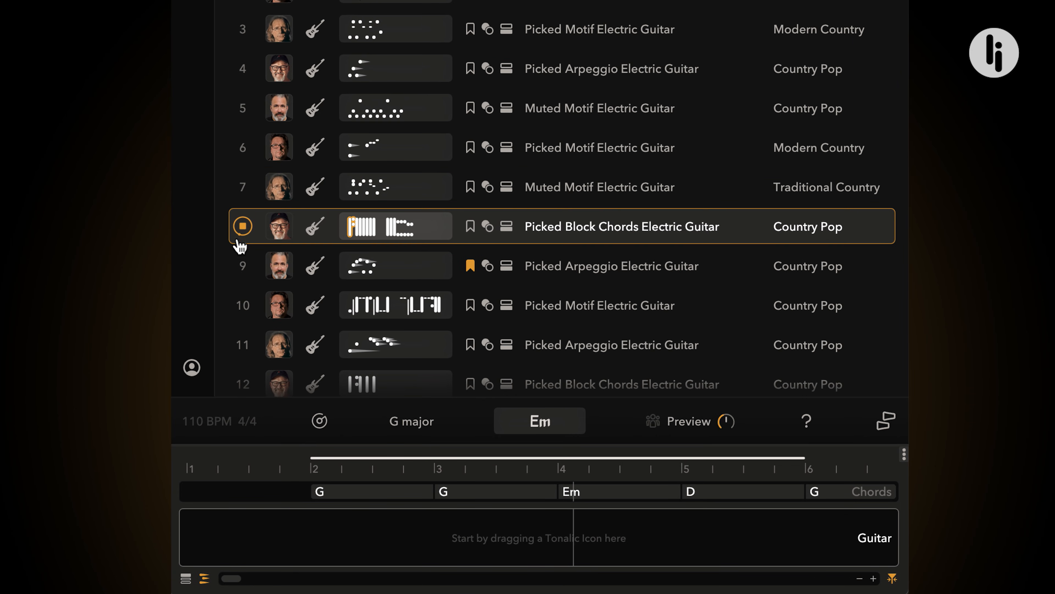
{"action": "left_click", "coordinate": [242, 266]}
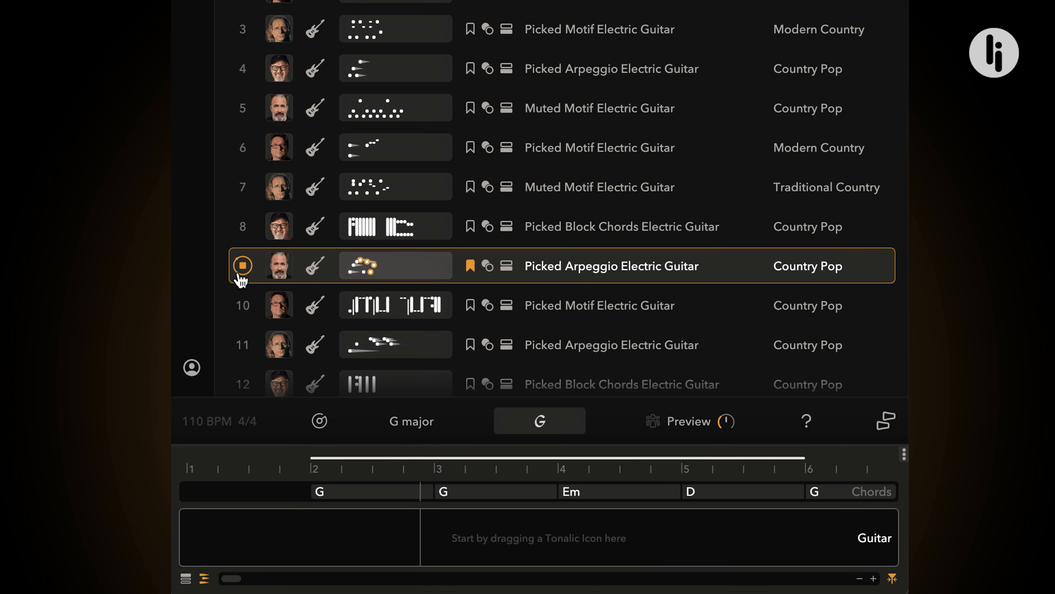
{"action": "left_click", "coordinate": [242, 266]}
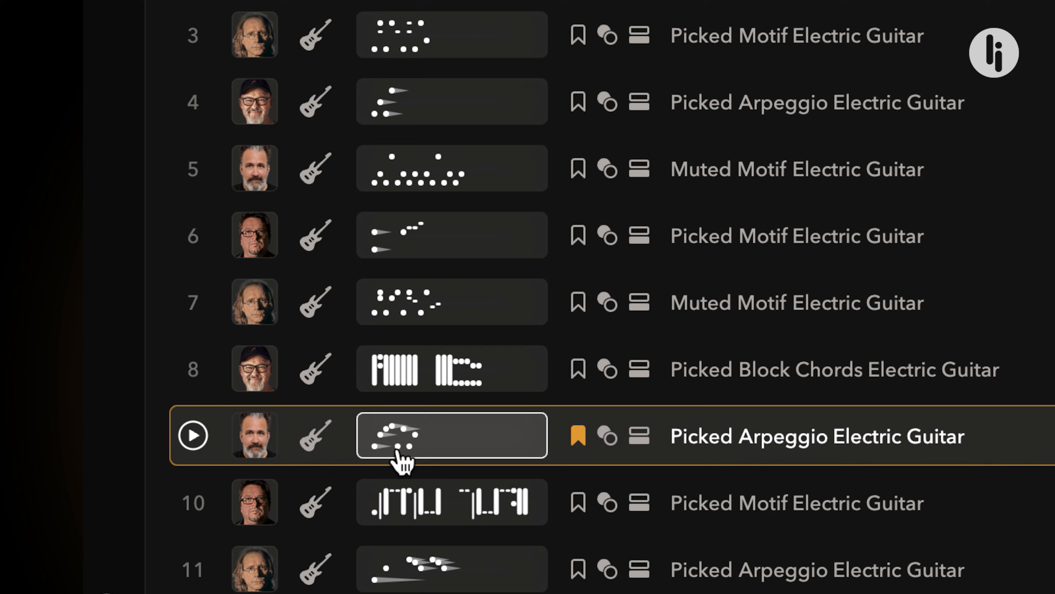
- Place the row 9 Picked Arpeggio Electric Guitar pattern on the Guitar track at bar 2 and extend it to bar 10
{"action": "left_click_drag", "start_coordinate": [402, 461], "coordinate": [107, 397]}
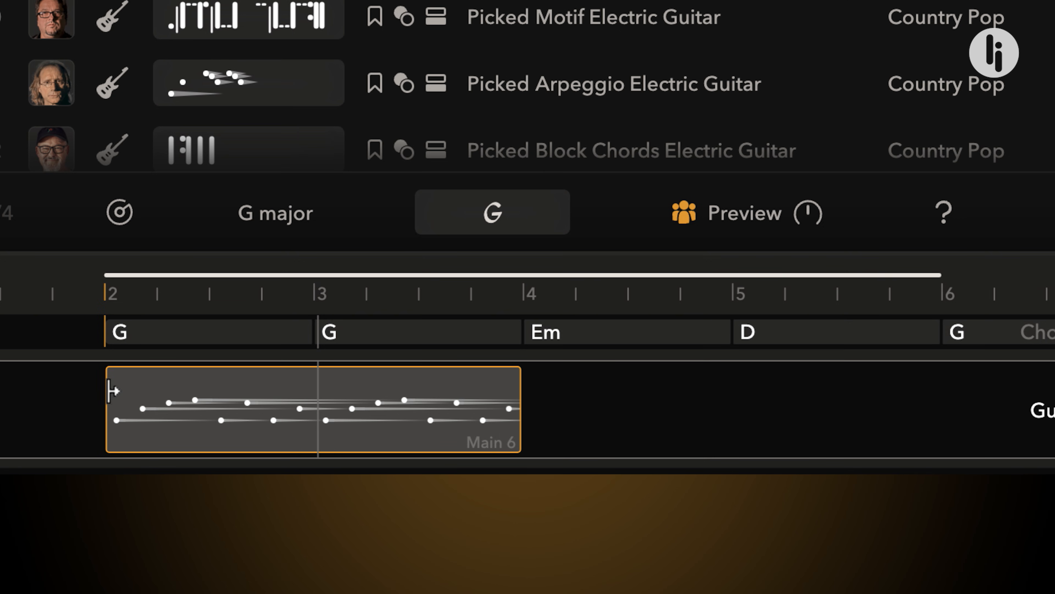
{"action": "left_click_drag", "start_coordinate": [515, 422], "coordinate": [912, 416]}
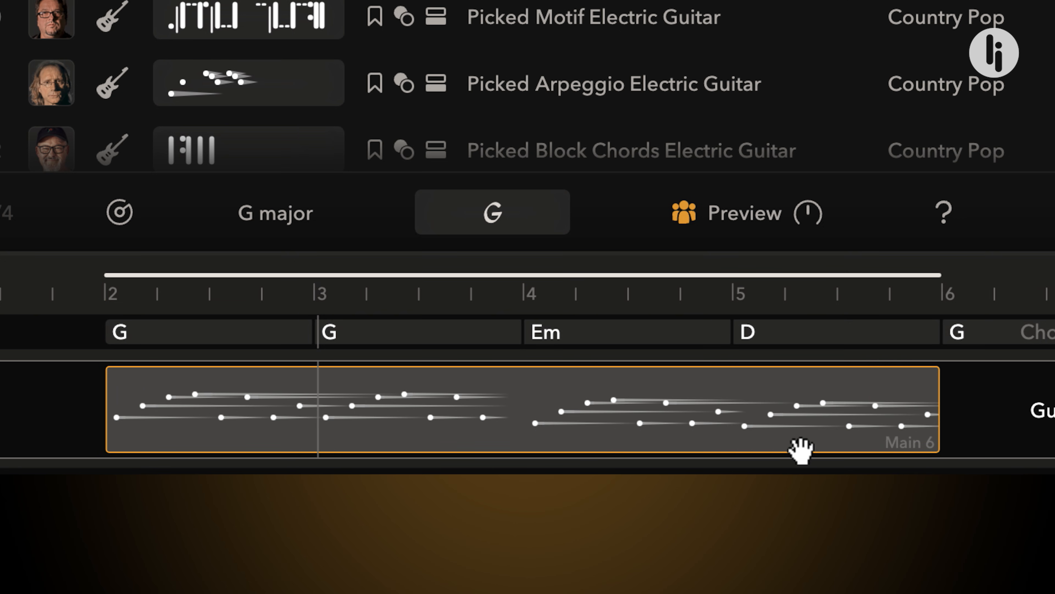
{"action": "mouse_move", "coordinate": [761, 447]}
{"action": "left_mouse_down"}
{"action": "mouse_move", "coordinate": [699, 442]}
{"action": "mouse_move", "coordinate": [781, 438]}
{"action": "mouse_move", "coordinate": [742, 438]}
{"action": "left_mouse_up"}
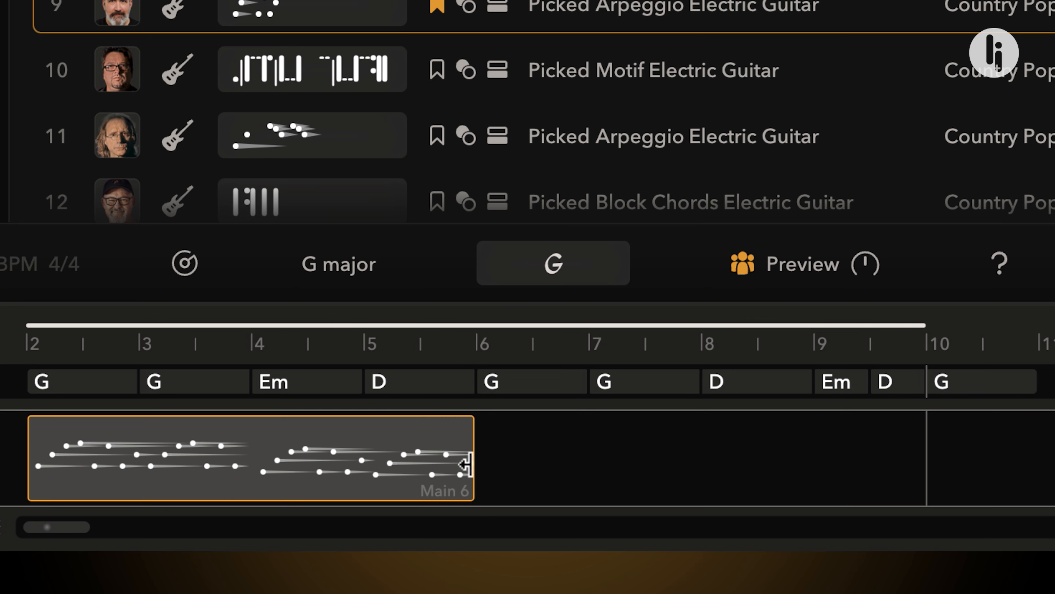
{"action": "left_click_drag", "start_coordinate": [469, 461], "coordinate": [908, 458]}
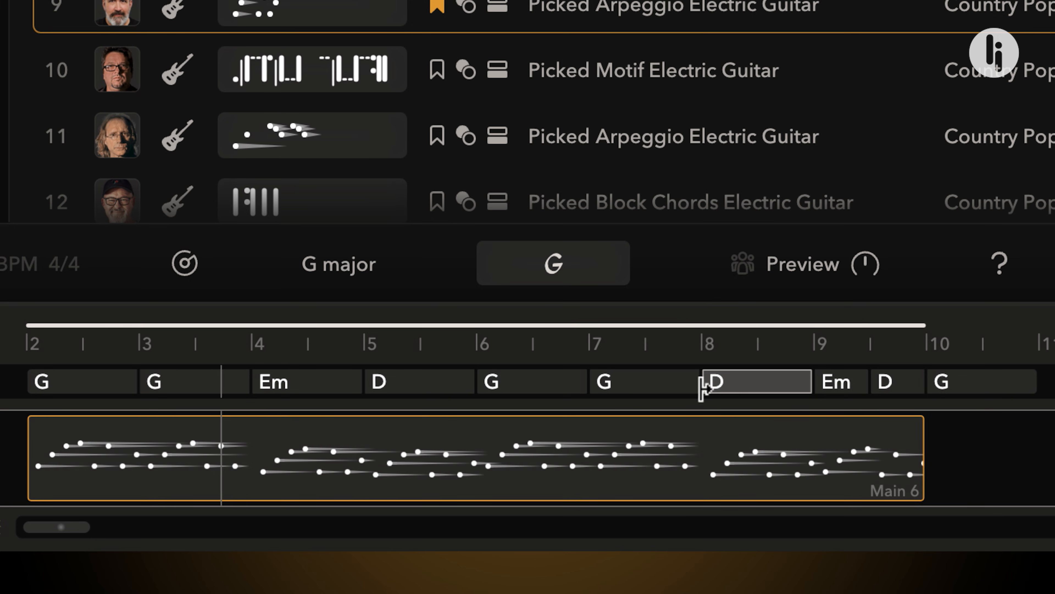
- Change the chord at bar 6 to Bm and the chord at bar 7 to C
{"action": "left_click", "coordinate": [542, 384]}
{"action": "double_click", "coordinate": [544, 386]}
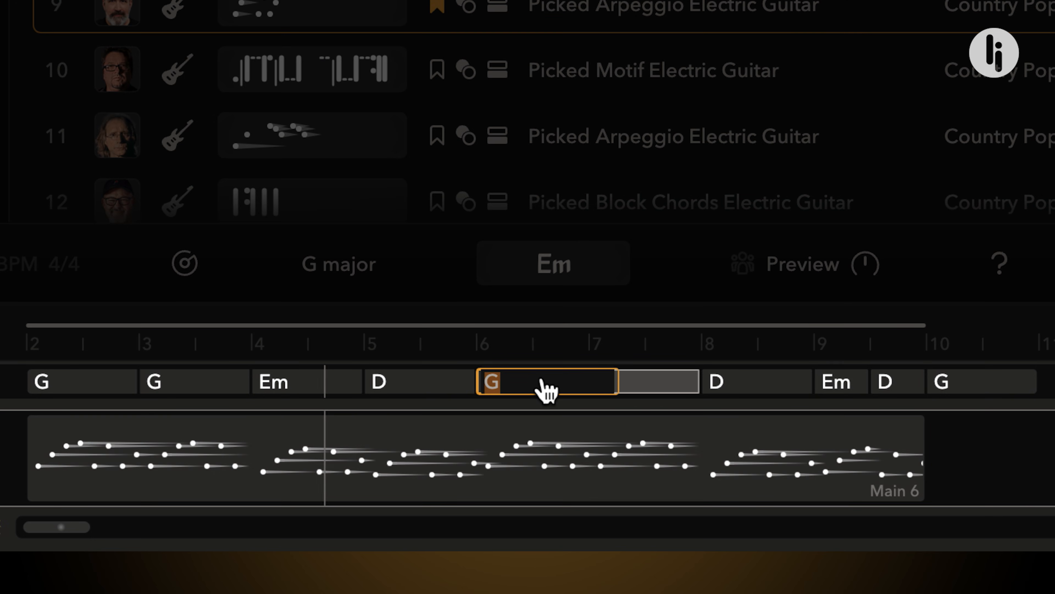
{"action": "type", "text": "Bm"}
{"action": "key", "text": "Tab"}
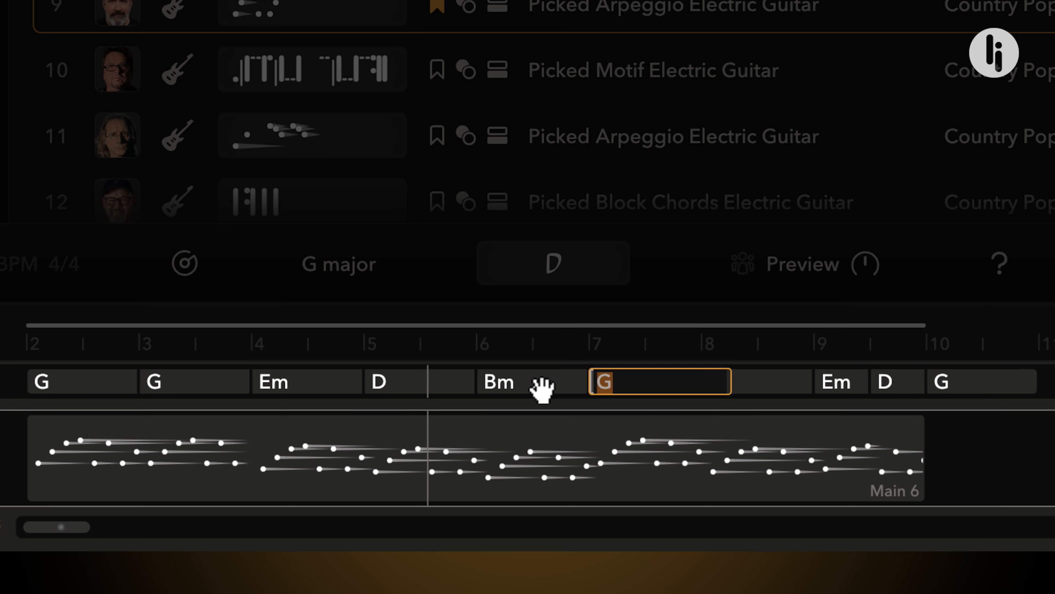
{"action": "key", "text": "Return"}
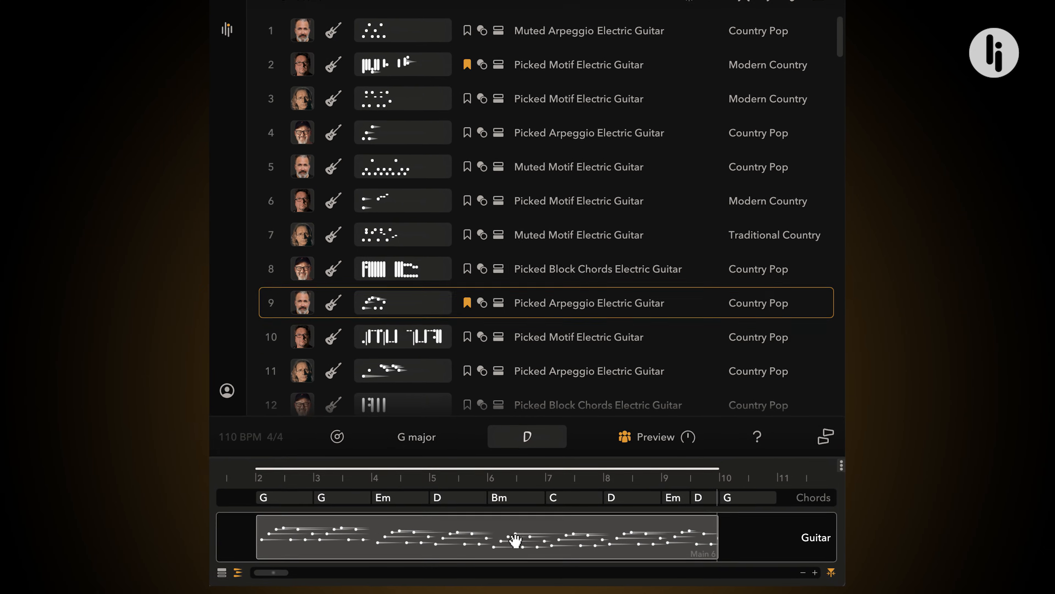
- Open the guitar region's pattern variations, place Main 1 at bar 10 and lengthen it
{"action": "double_click", "coordinate": [523, 552]}
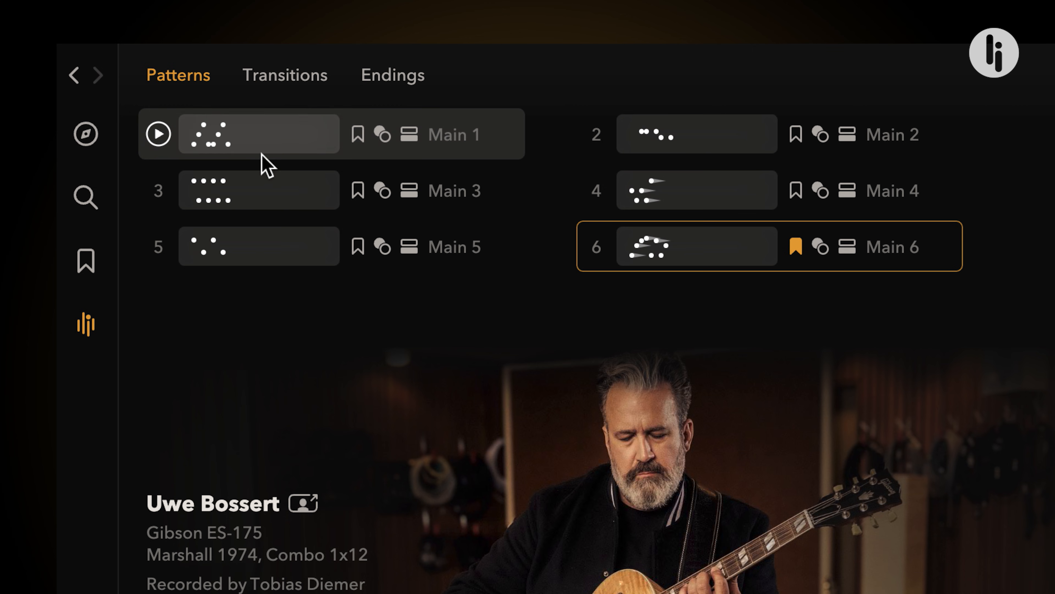
{"action": "left_click_drag", "start_coordinate": [263, 152], "coordinate": [616, 593]}
{"action": "left_click_drag", "start_coordinate": [555, 528], "coordinate": [986, 527]}
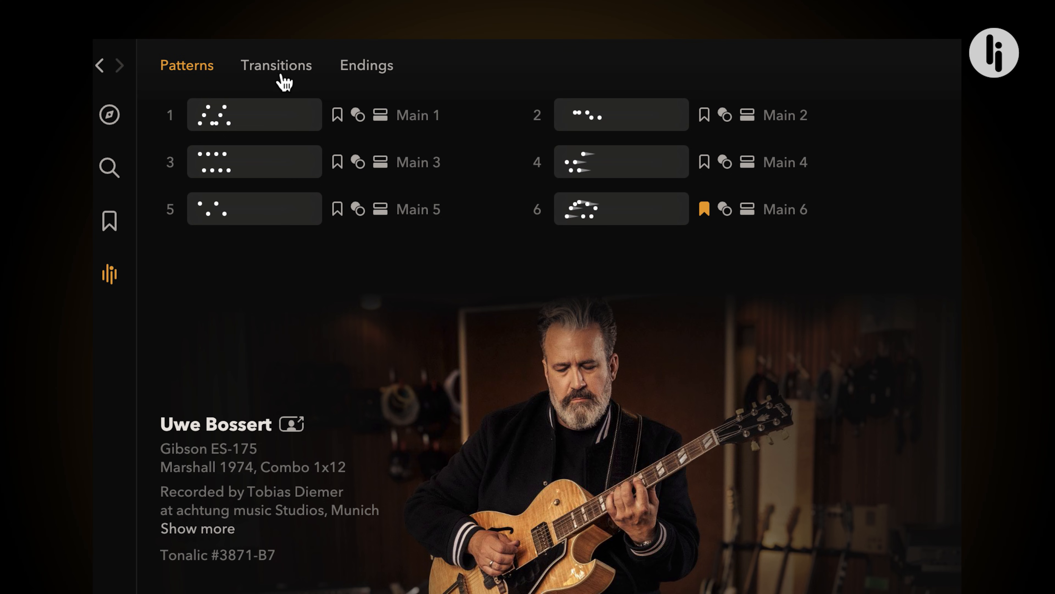
- Place the Build 7 transition on the Guitar track at bar 5 and lengthen it
{"action": "left_click", "coordinate": [283, 73]}
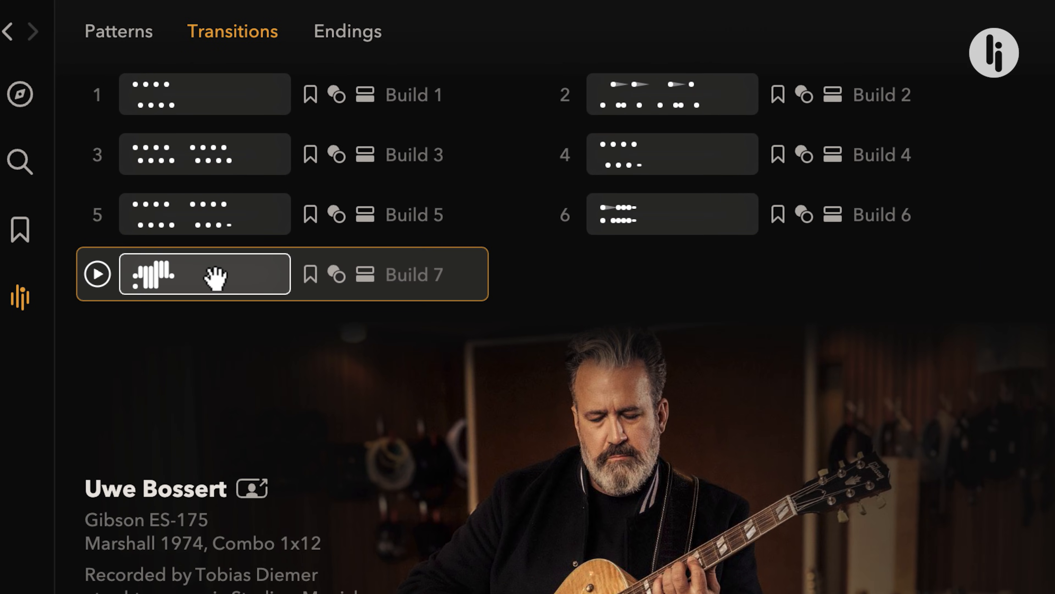
{"action": "left_click_drag", "start_coordinate": [216, 281], "coordinate": [357, 407]}
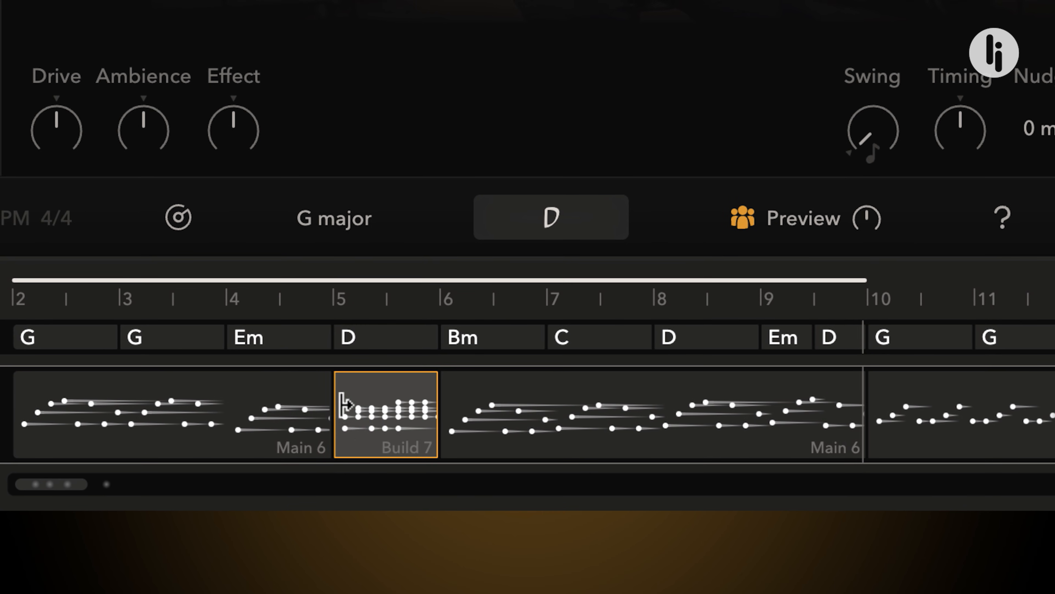
{"action": "left_click_drag", "start_coordinate": [427, 415], "coordinate": [645, 424]}
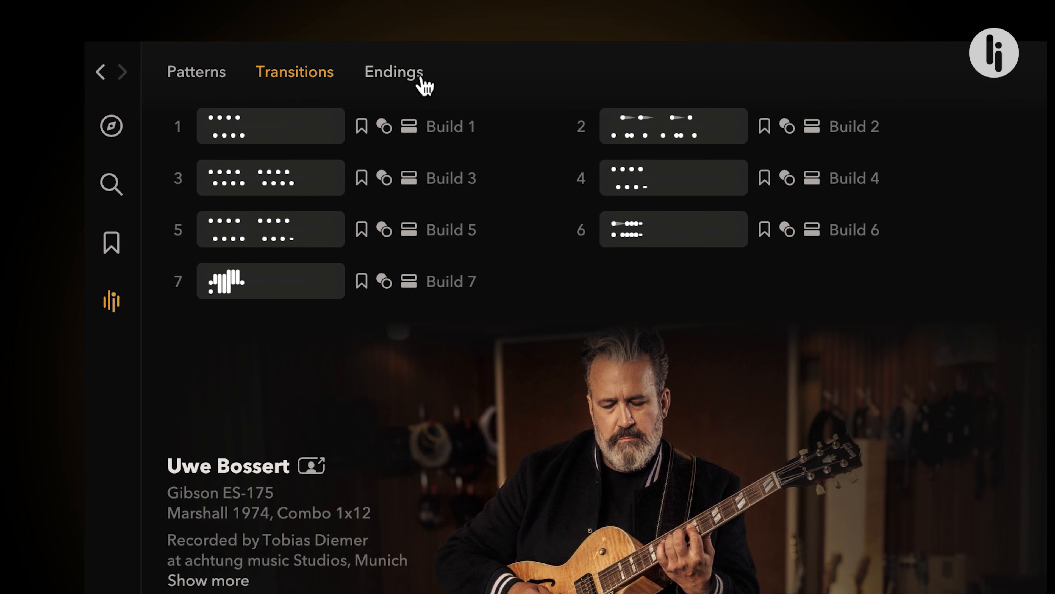
- Place Ending 6 on the Guitar track at bar 10 and shorten its region
{"action": "left_click", "coordinate": [419, 83]}
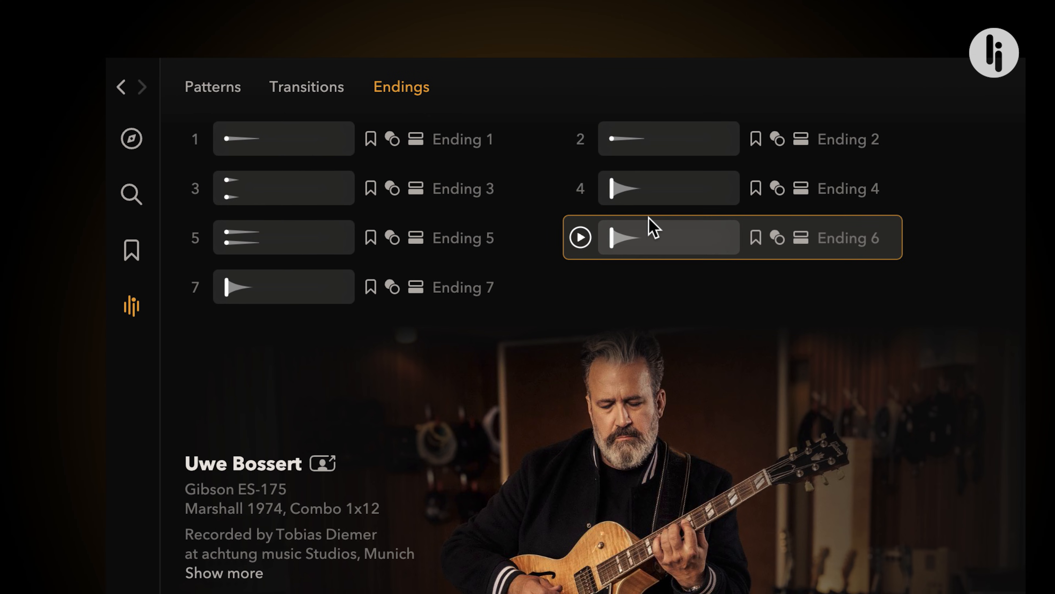
{"action": "left_click_drag", "start_coordinate": [635, 311], "coordinate": [469, 468]}
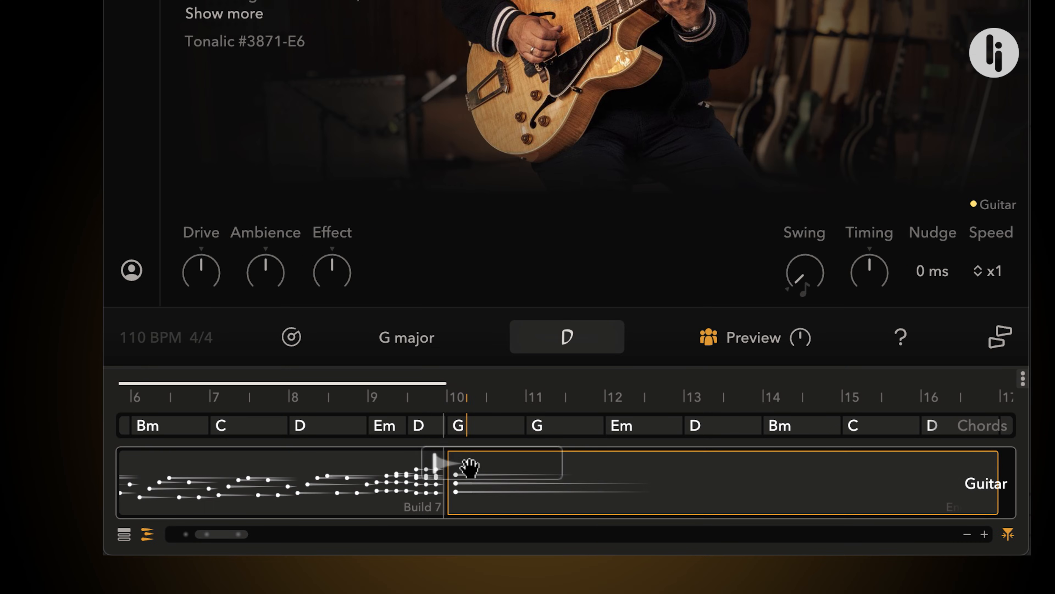
{"action": "left_click_drag", "start_coordinate": [992, 482], "coordinate": [919, 478]}
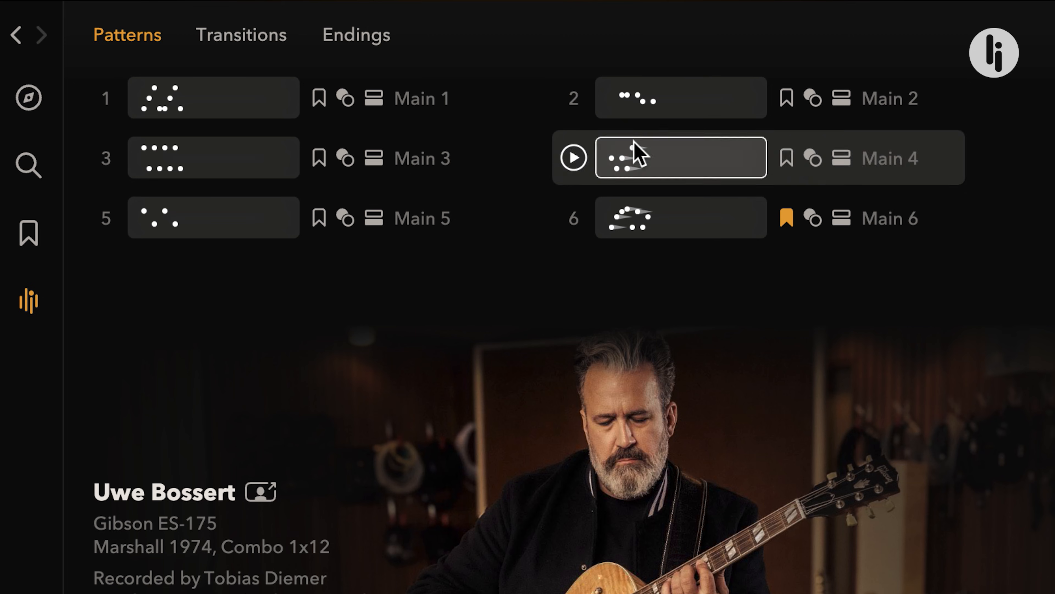
- Place the Main 2 pattern on the Guitar track from bar 5 to bar 7
{"action": "left_click_drag", "start_coordinate": [647, 107], "coordinate": [386, 452]}
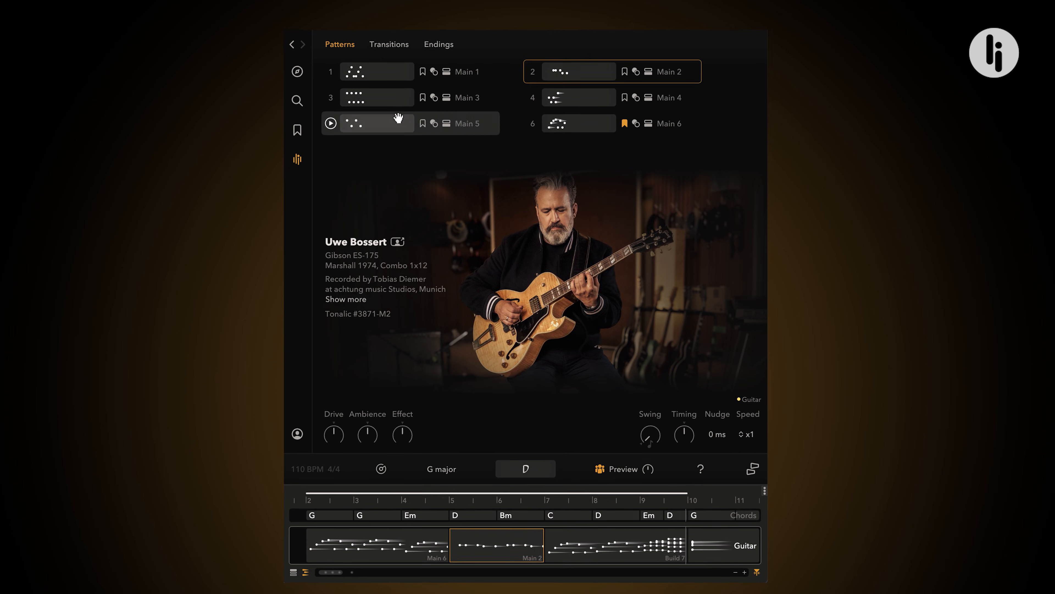
- Place the Build 1 transition on the Guitar track at bar 4
{"action": "left_click", "coordinate": [385, 37]}
{"action": "left_click_drag", "start_coordinate": [391, 61], "coordinate": [393, 553]}
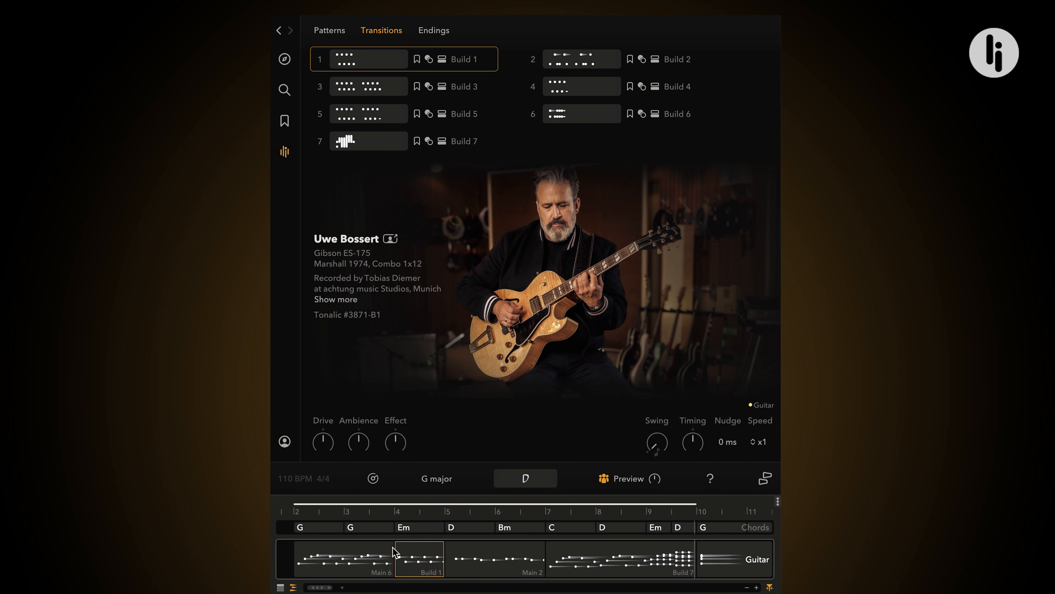
- Replace the Guitar region starting at bar 7 with the Main 1 pattern
{"action": "left_click", "coordinate": [330, 30]}
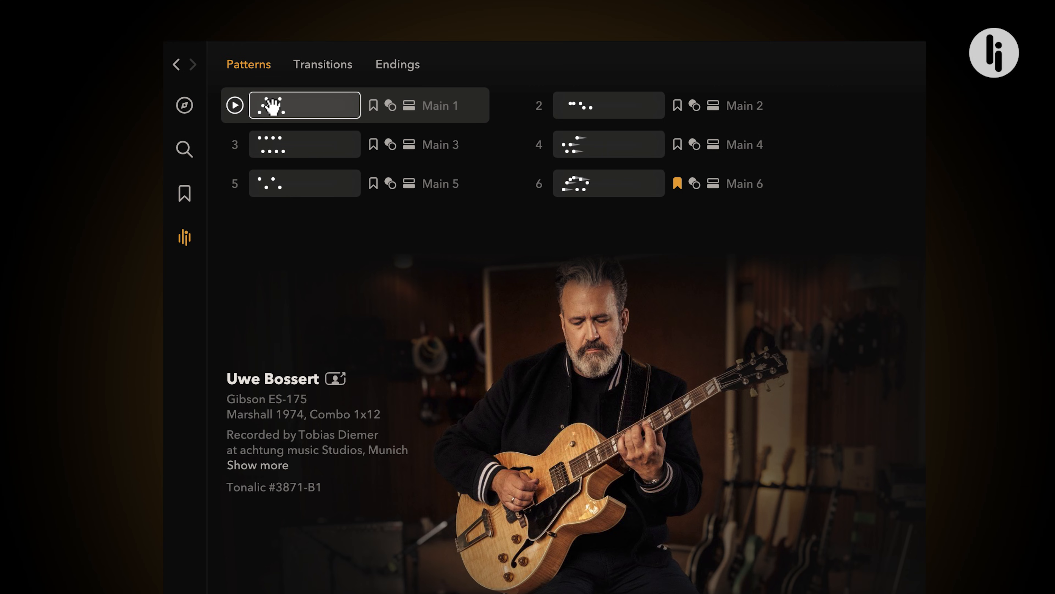
{"action": "left_click_drag", "start_coordinate": [462, 539], "coordinate": [580, 593]}
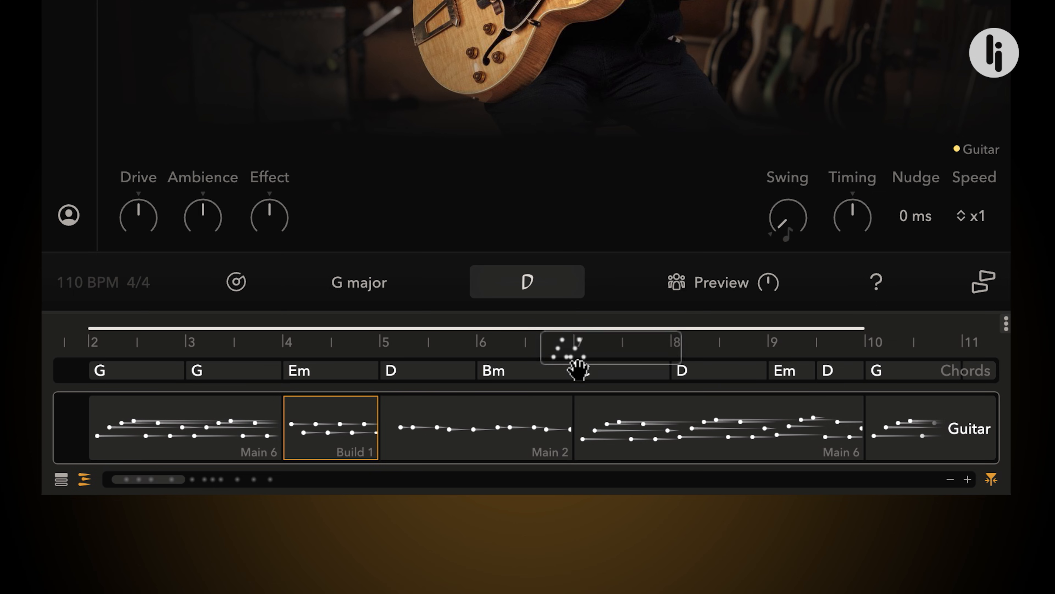
{"action": "left_click_drag", "start_coordinate": [578, 369], "coordinate": [586, 423]}
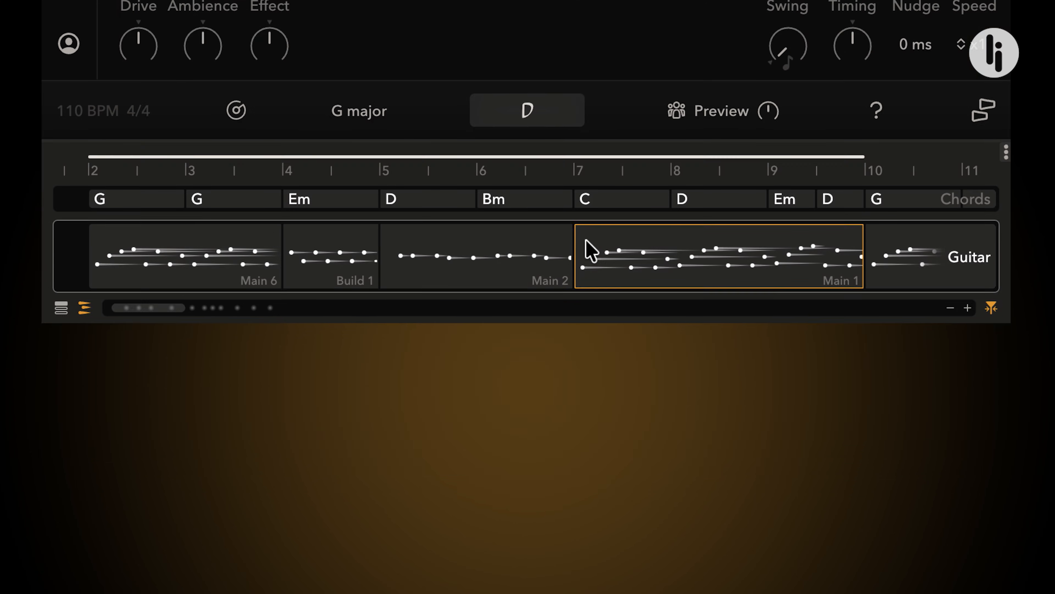
{"action": "right_click", "coordinate": [590, 249]}
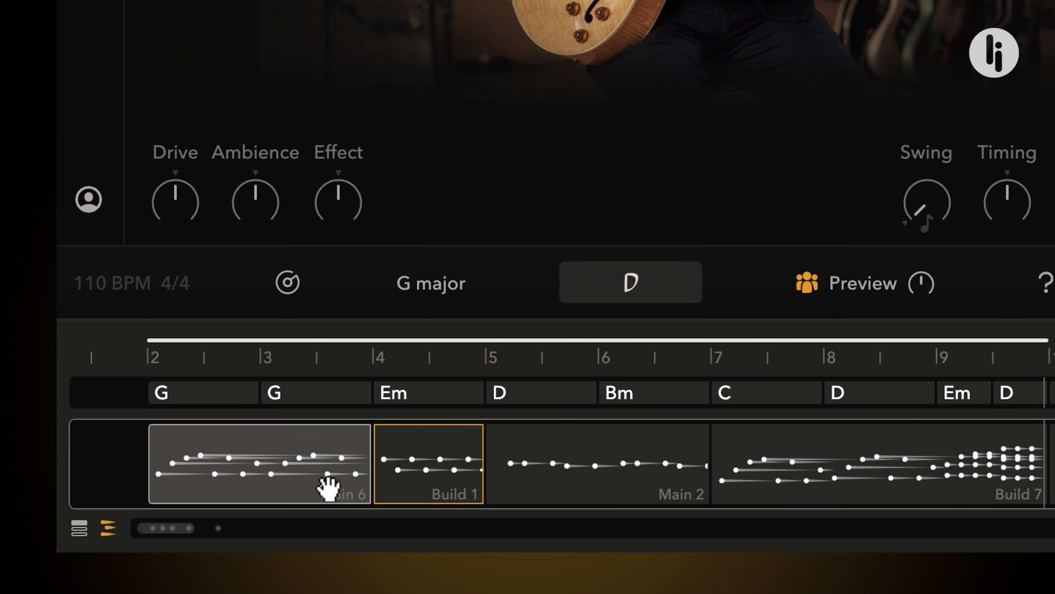
- Trim the start of the Guitar track's Main 6 region at bar 2 so it begins one beat later
{"action": "left_click_drag", "start_coordinate": [330, 490], "coordinate": [353, 491]}
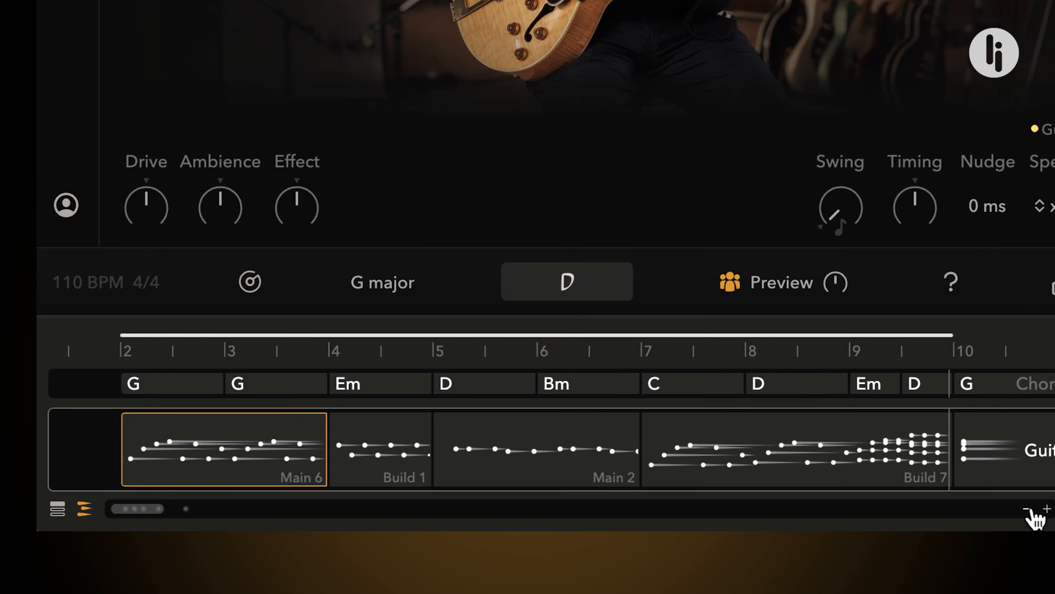
{"action": "left_click", "coordinate": [983, 499]}
{"action": "left_click", "coordinate": [982, 500]}
{"action": "left_click", "coordinate": [982, 500]}
{"action": "left_click", "coordinate": [982, 500]}
{"action": "left_click", "coordinate": [982, 499]}
{"action": "left_click", "coordinate": [981, 500]}
{"action": "left_click", "coordinate": [981, 499]}
{"action": "left_click", "coordinate": [980, 499]}
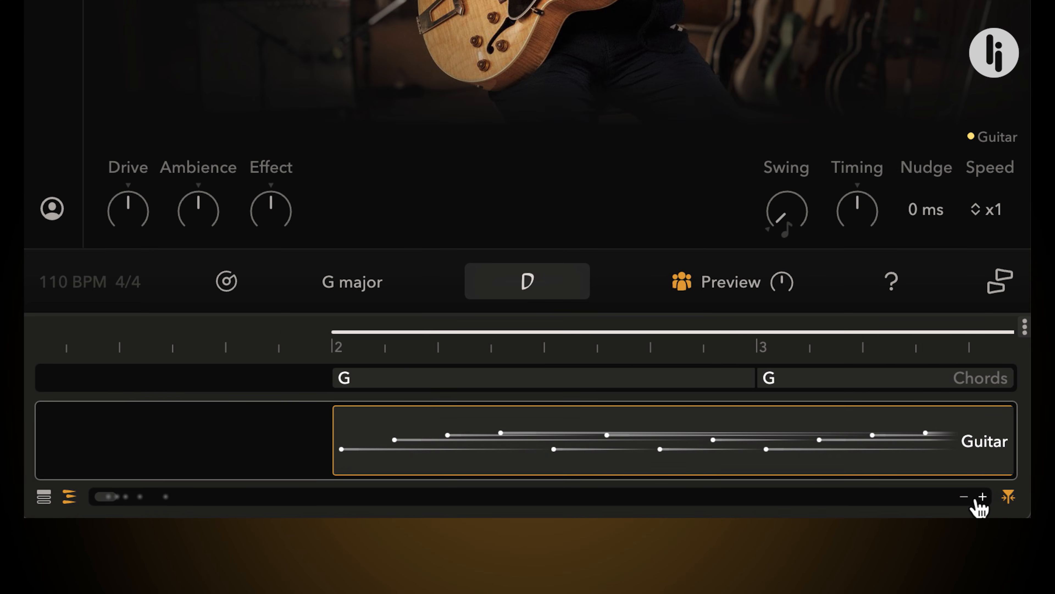
{"action": "left_click_drag", "start_coordinate": [338, 441], "coordinate": [440, 442]}
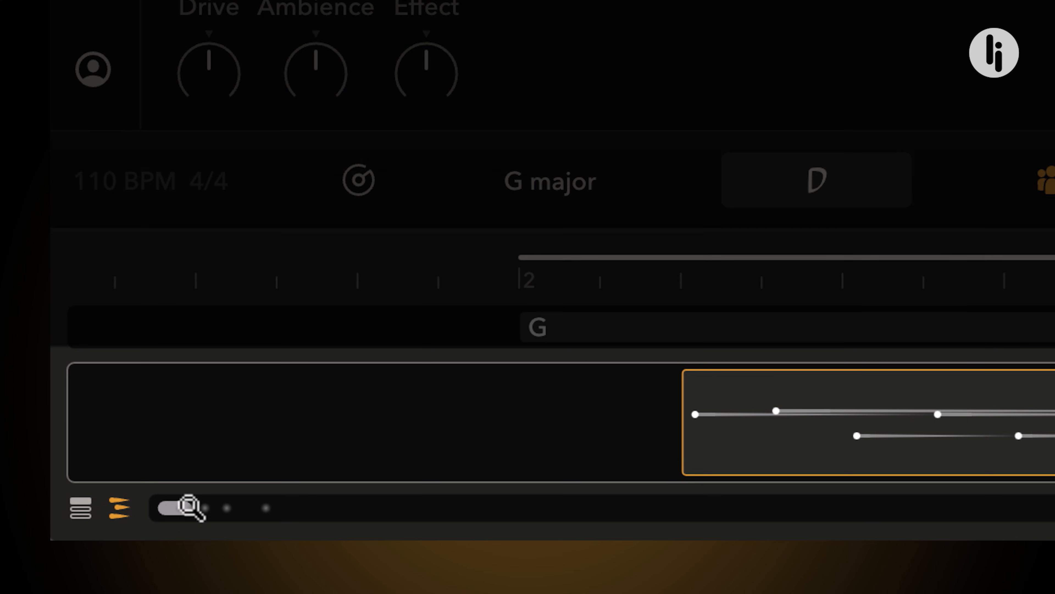
- Zoom the timeline horizontally in and out to view the Guitar arrangement at different scales
{"action": "left_click", "coordinate": [181, 510]}
{"action": "mouse_move", "coordinate": [182, 511]}
{"action": "left_mouse_down"}
{"action": "mouse_move", "coordinate": [212, 514]}
{"action": "mouse_move", "coordinate": [177, 513]}
{"action": "left_mouse_up"}
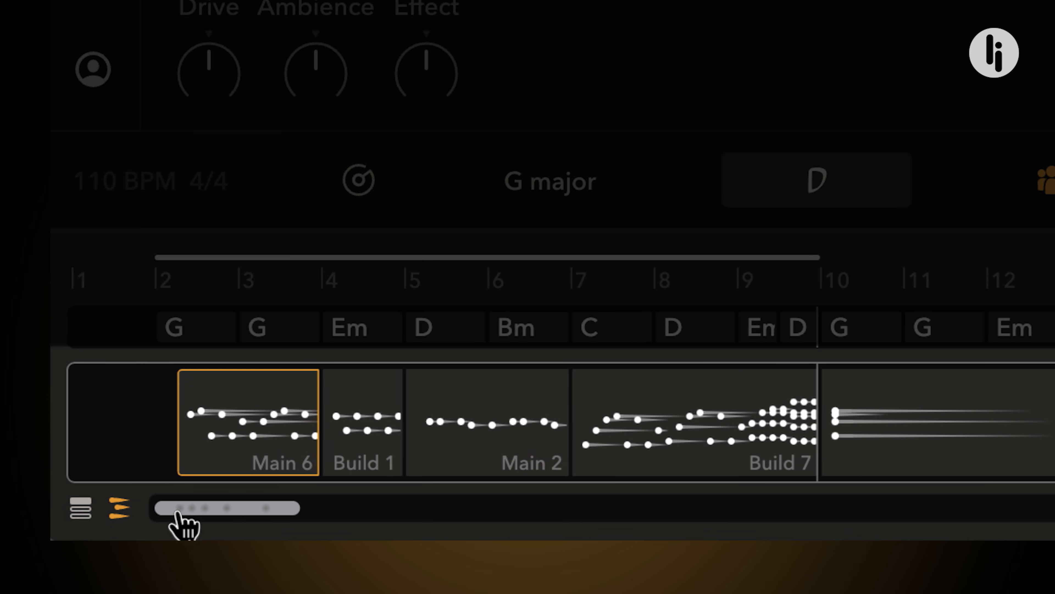
{"action": "left_click_drag", "start_coordinate": [286, 507], "coordinate": [182, 507]}
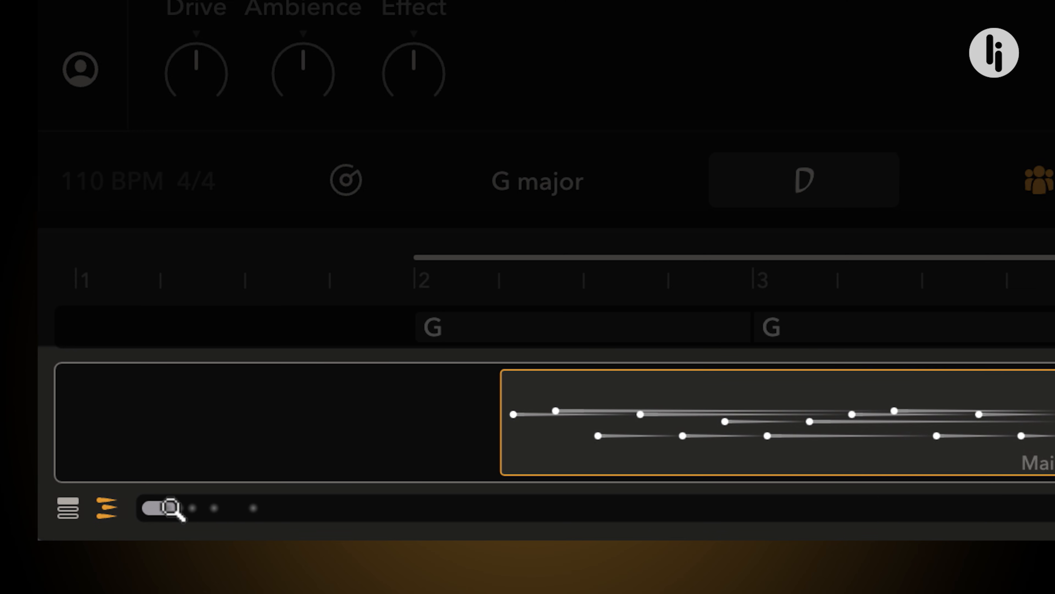
{"action": "left_click", "coordinate": [838, 509]}
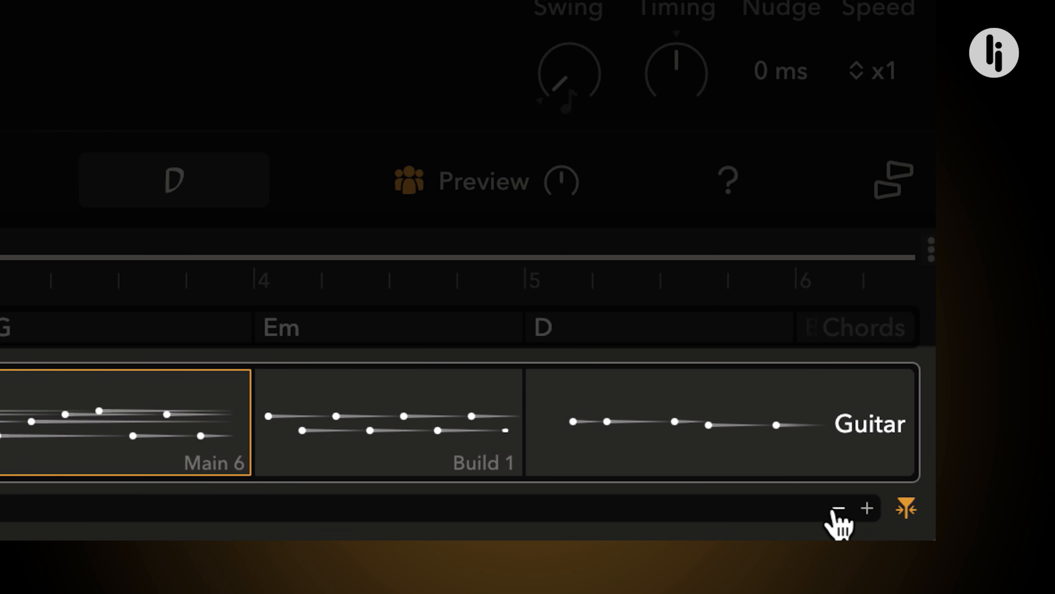
{"action": "left_click", "coordinate": [838, 509]}
{"action": "left_click", "coordinate": [838, 508]}
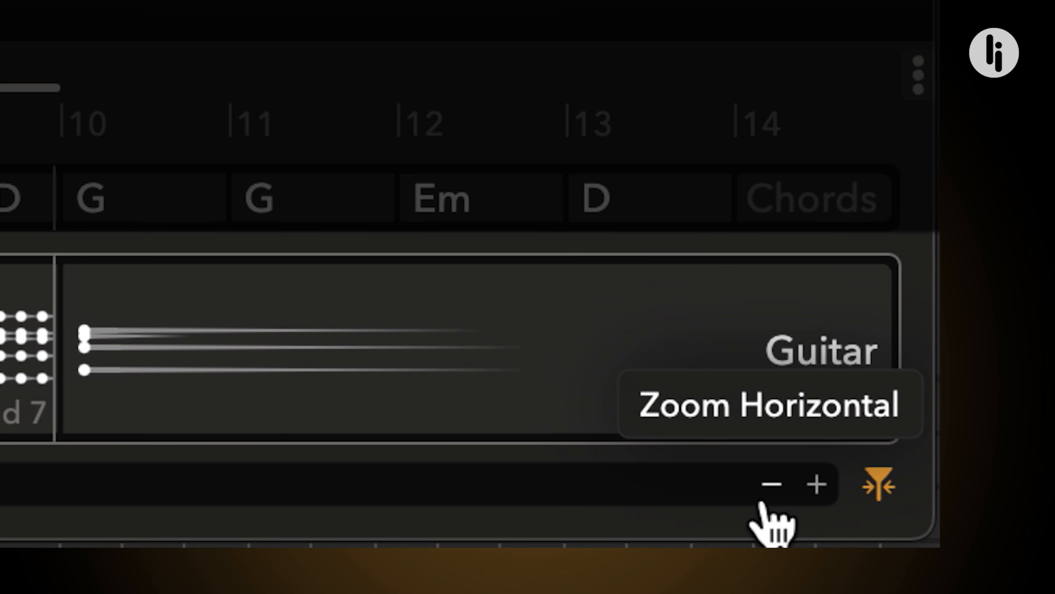
{"action": "left_click", "coordinate": [867, 504]}
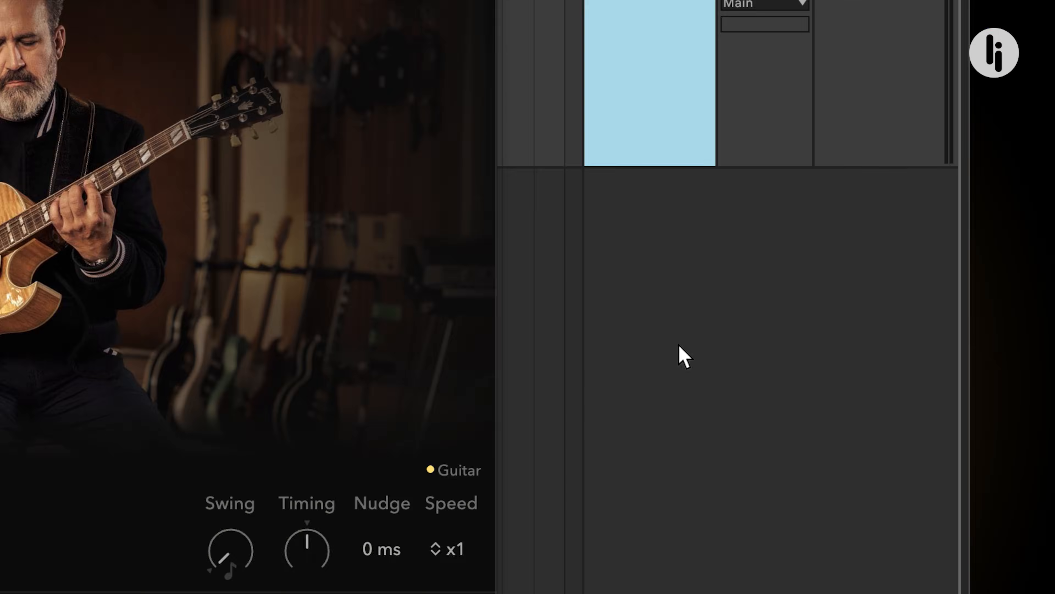
- Add a new MIDI track with the Tonalic instrument and lengthen its Main 4 region at bar 10 to bar 13
{"action": "right_click", "coordinate": [873, 275]}
{"action": "left_click", "coordinate": [530, 451]}
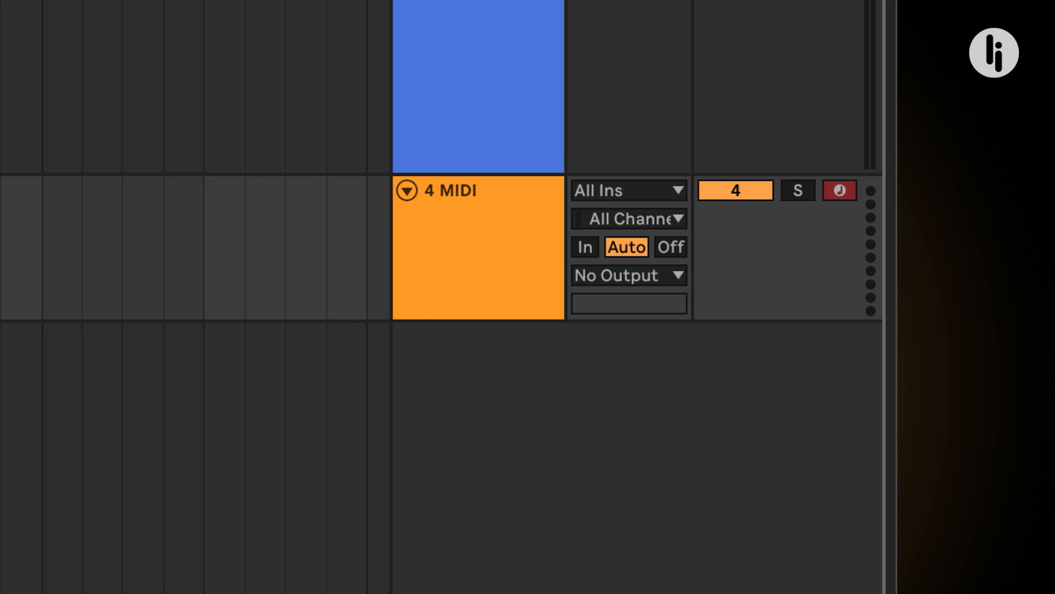
{"action": "left_click_drag", "start_coordinate": [300, 246], "coordinate": [371, 265]}
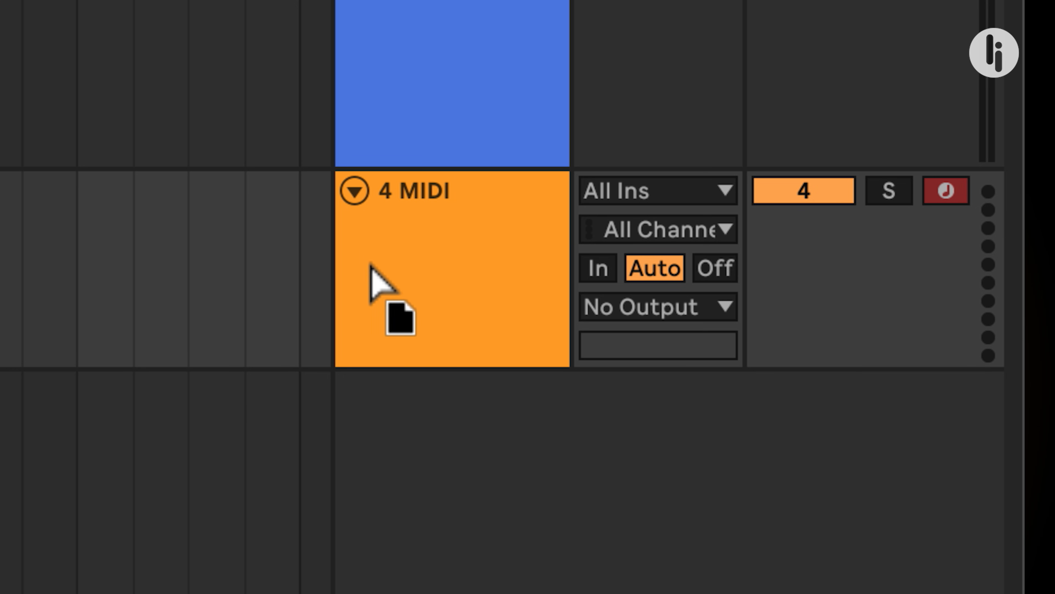
{"action": "left_click_drag", "start_coordinate": [370, 266], "coordinate": [370, 265]}
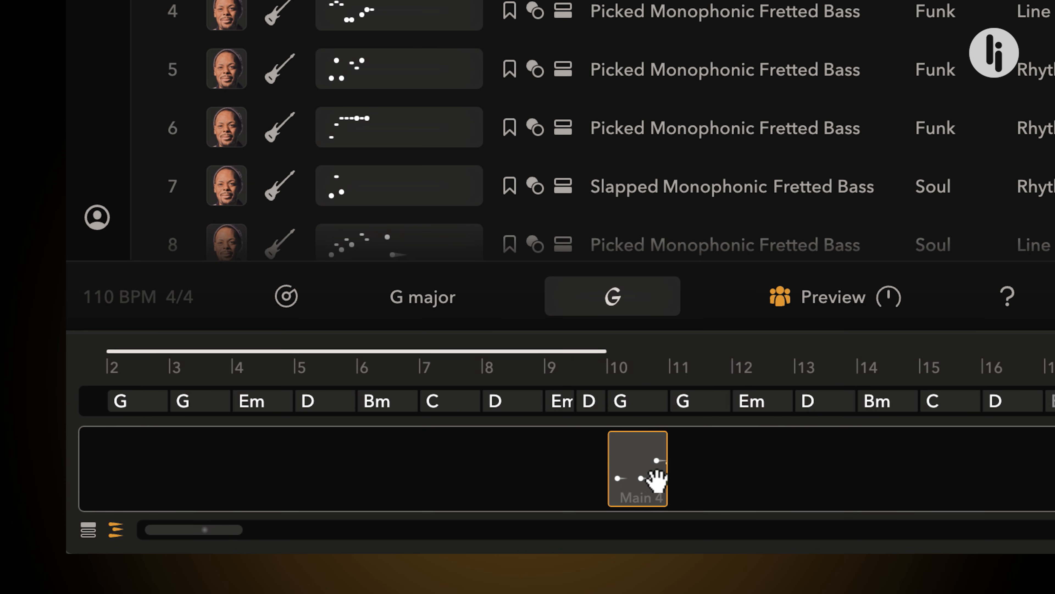
{"action": "left_click_drag", "start_coordinate": [661, 462], "coordinate": [765, 458]}
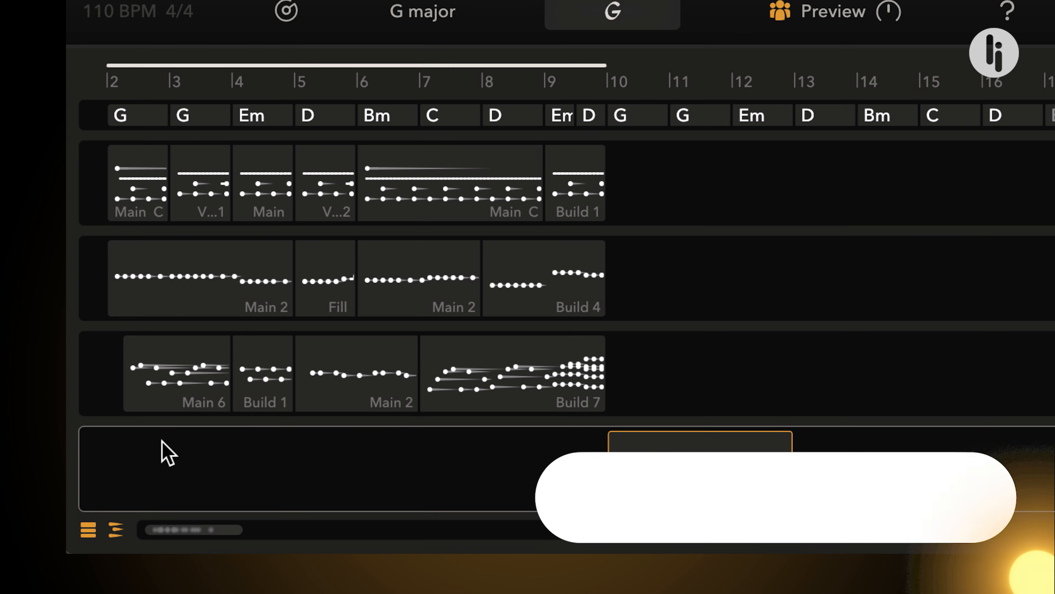
- Copy all DRUMS, BASS and Guitar regions from bars 2 to 9 so the copies start at bar 10
{"action": "left_click", "coordinate": [130, 189]}
{"action": "left_click", "coordinate": [430, 383], "text": "shift"}
{"action": "left_click_drag", "start_coordinate": [429, 384], "coordinate": [862, 411]}
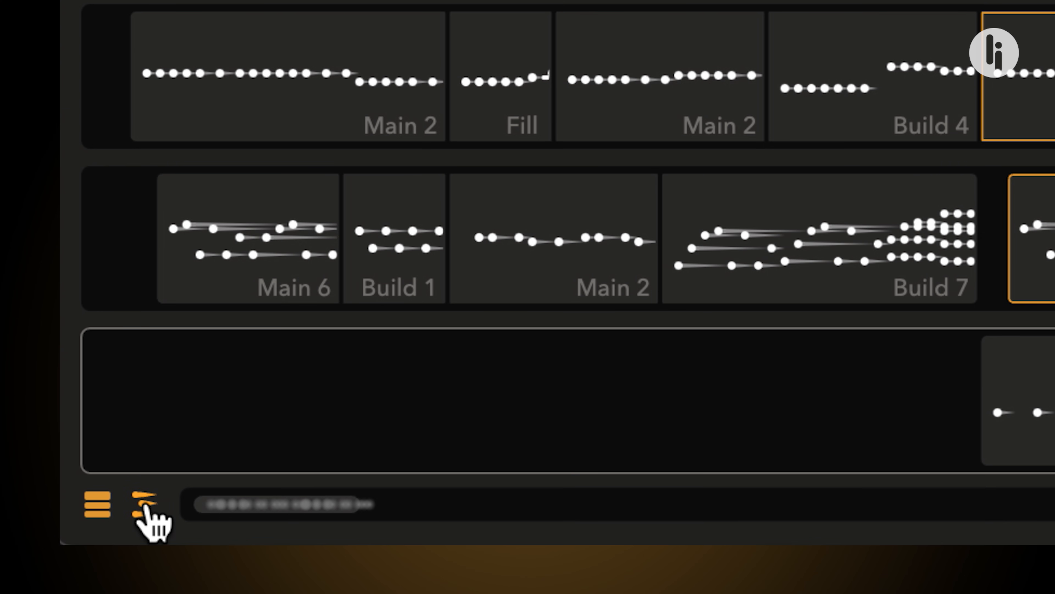
- Toggle the note display of the timeline regions and select the BASS track
{"action": "left_click", "coordinate": [145, 505]}
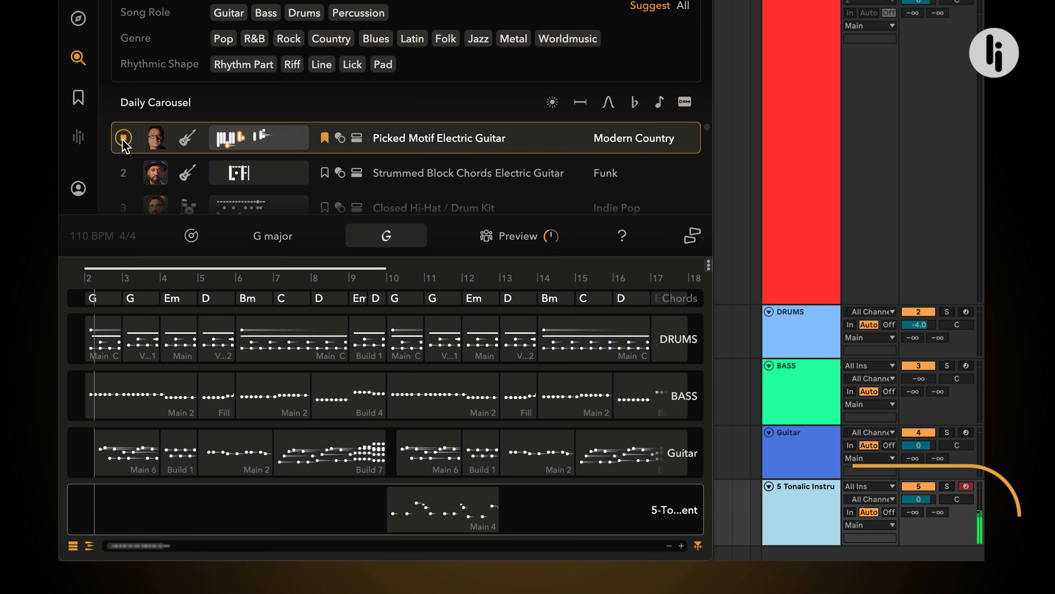
{"action": "left_click", "coordinate": [786, 396]}
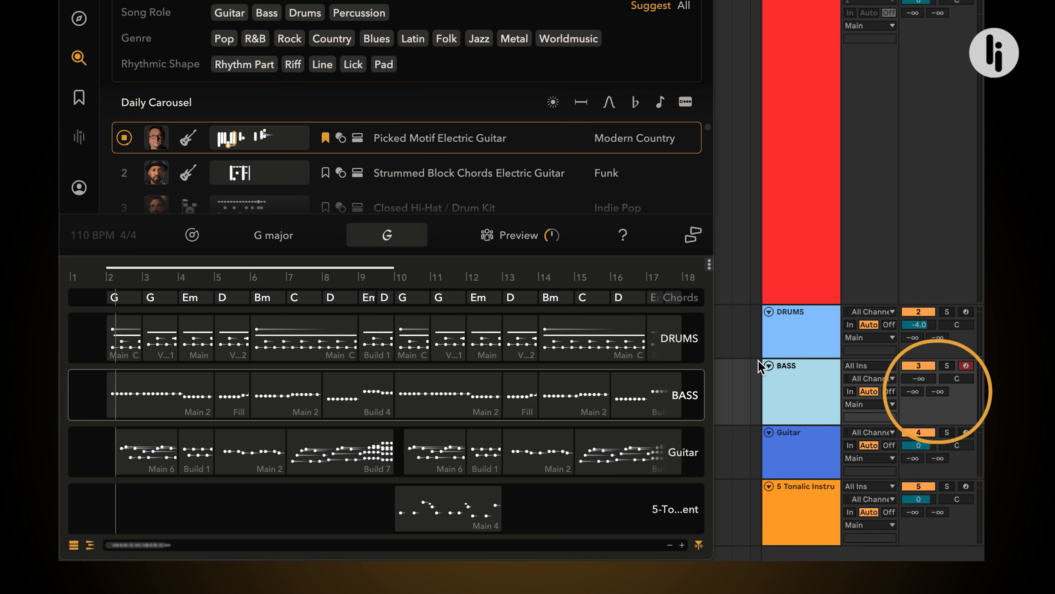
{"action": "double_click", "coordinate": [928, 379]}
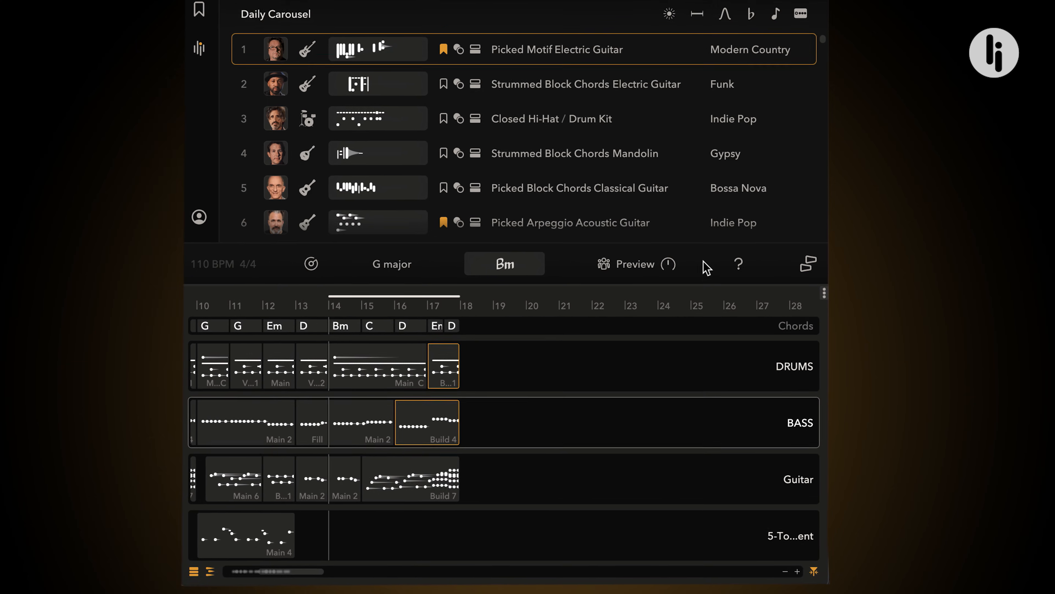
- Select all chords and regions in the cycle from bar 14 to bar 18 and duplicate them
{"action": "left_click", "coordinate": [824, 293]}
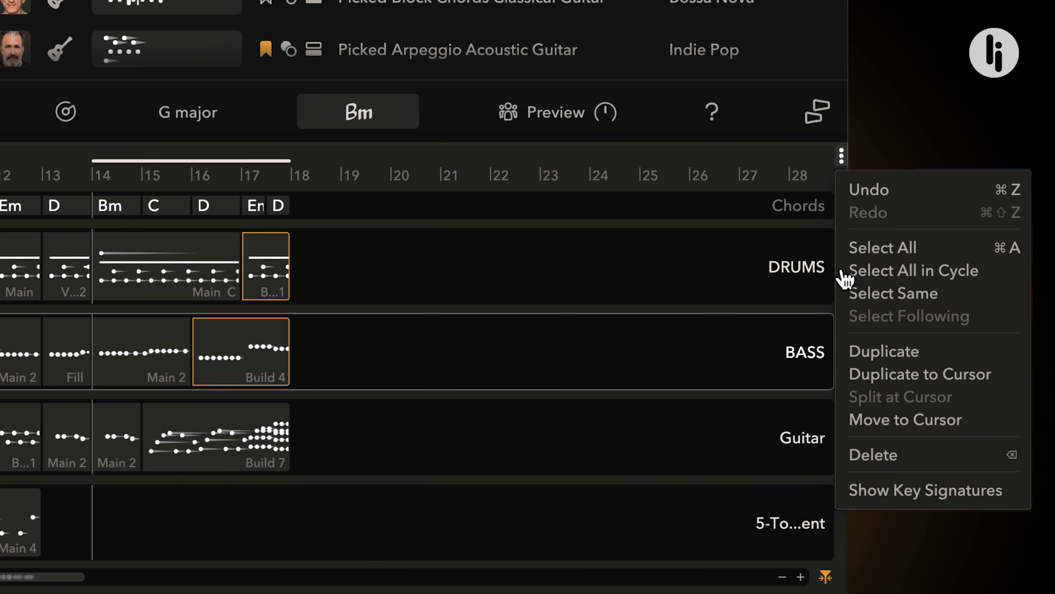
{"action": "left_click", "coordinate": [849, 274]}
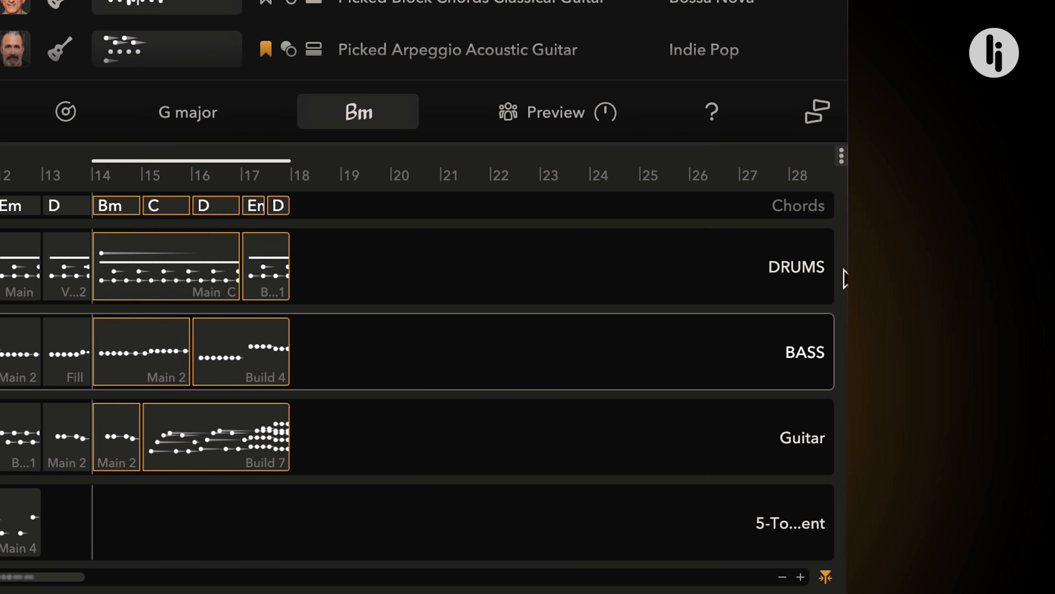
{"action": "left_click", "coordinate": [842, 164]}
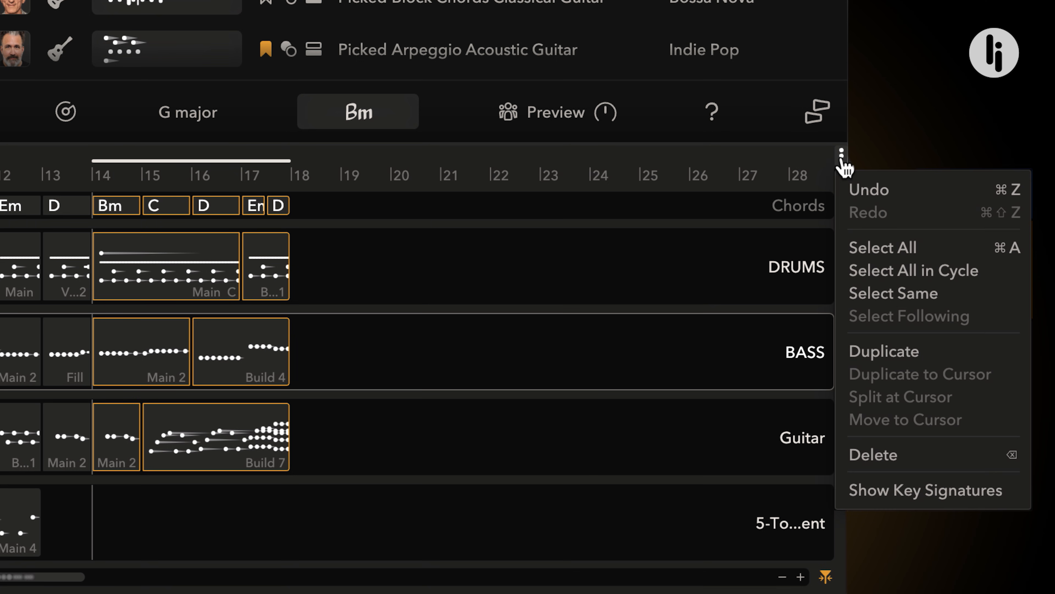
{"action": "left_click", "coordinate": [879, 354]}
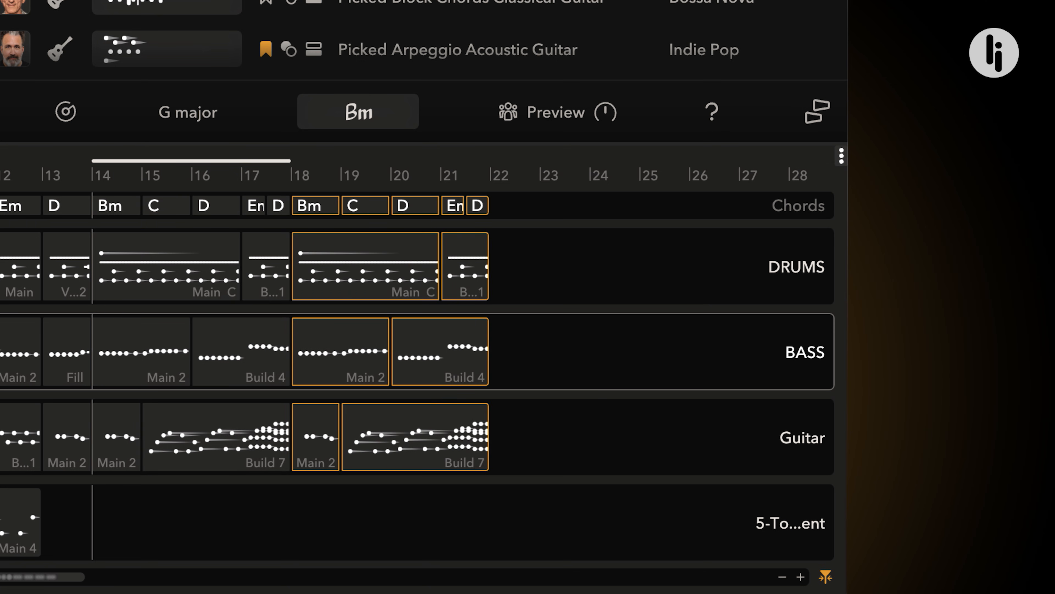